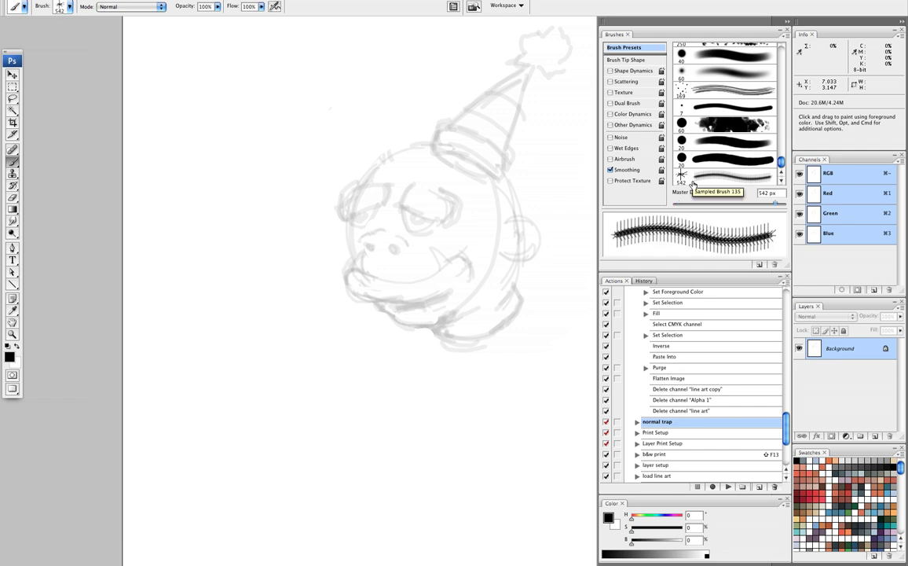
Choose the hard round airbrush preset at 10 px and zoom in on the sketched monster head
{"action": "left_click", "coordinate": [691, 160]}
{"action": "left_click_drag", "start_coordinate": [462, 132], "coordinate": [427, 148]}
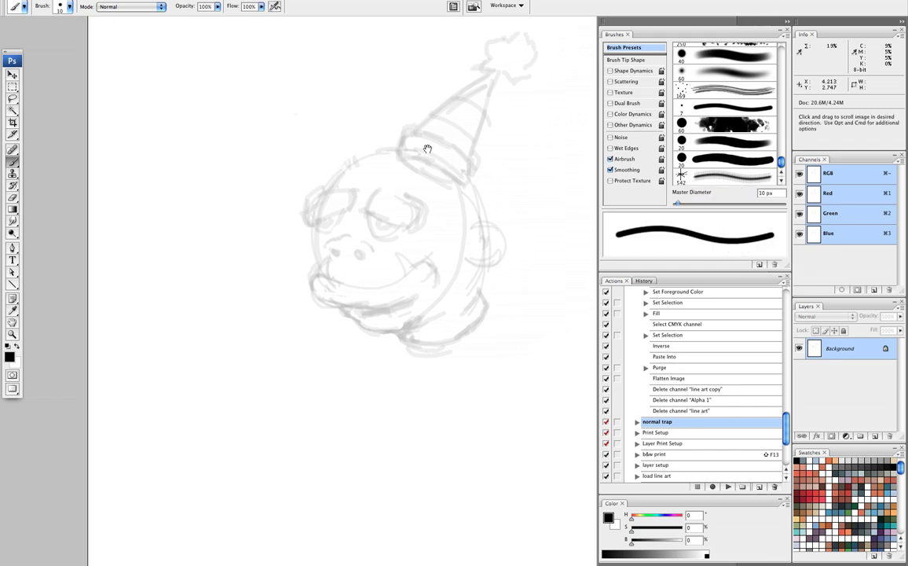
{"action": "key", "text": "z"}
{"action": "left_click_drag", "start_coordinate": [277, 138], "coordinate": [496, 378]}
{"action": "left_click_drag", "start_coordinate": [480, 183], "coordinate": [444, 205]}
{"action": "key", "text": "b"}
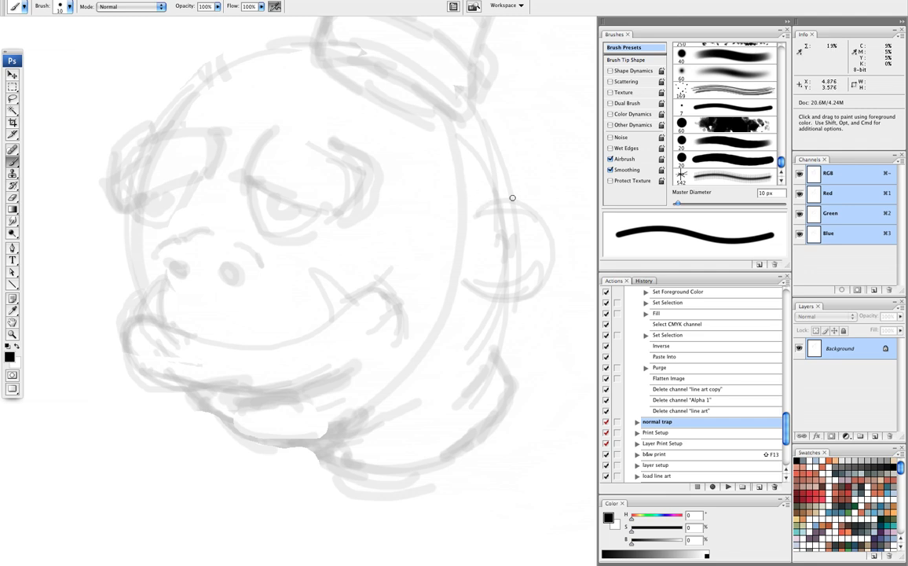
{"action": "scroll", "coordinate": [515, 204], "scroll_direction": "up", "scroll_amount": 3}
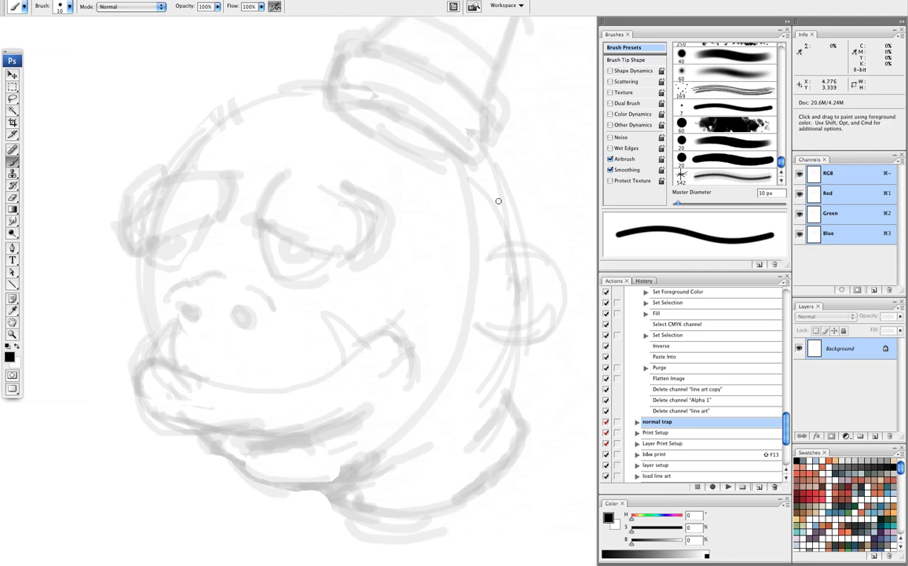
{"action": "left_click_drag", "start_coordinate": [454, 172], "coordinate": [471, 176]}
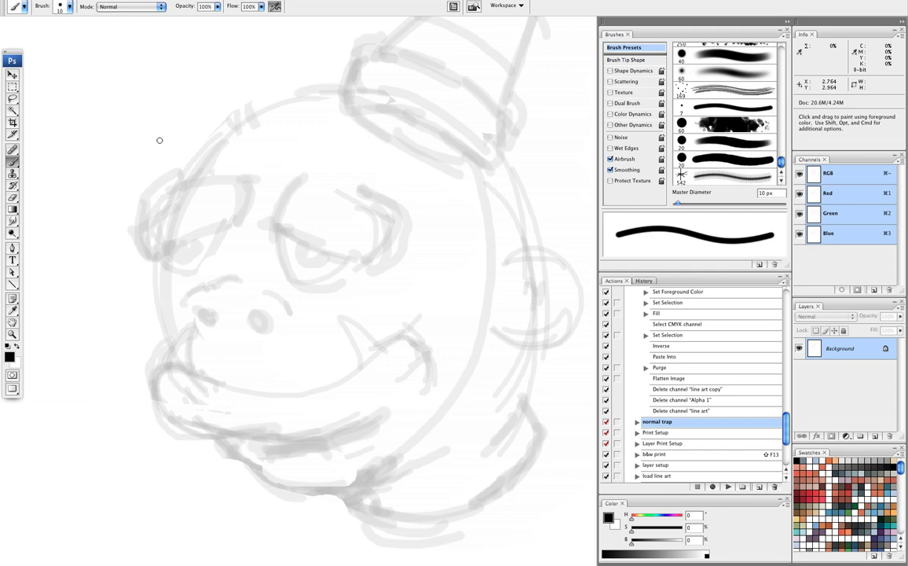
Enlarge the brush to 35 px and shrink it back down to 15 px
{"action": "key", "text": "bracketright"}
{"action": "key", "text": "bracketright"}
{"action": "key", "text": "bracketright"}
{"action": "key", "text": "bracketright"}
{"action": "key", "text": "bracketright"}
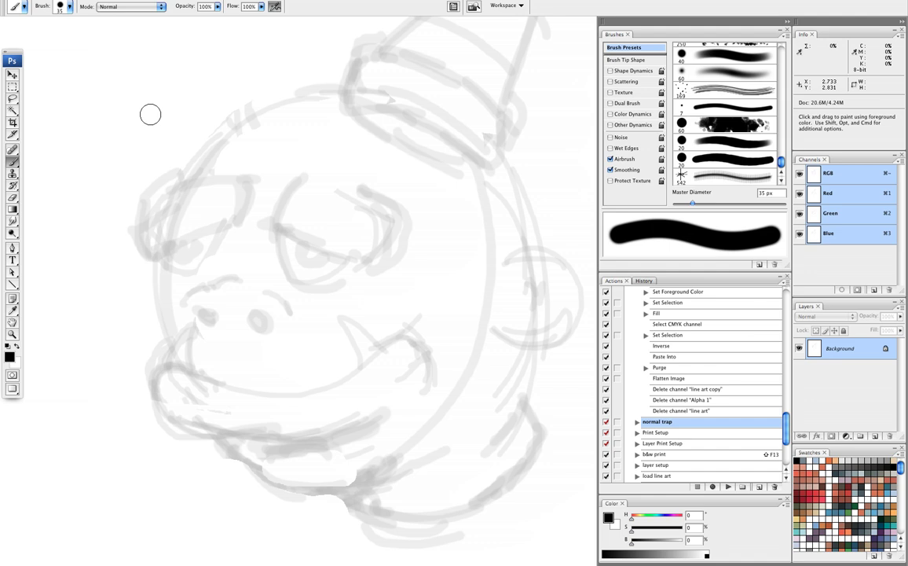
{"action": "key", "text": "bracketleft"}
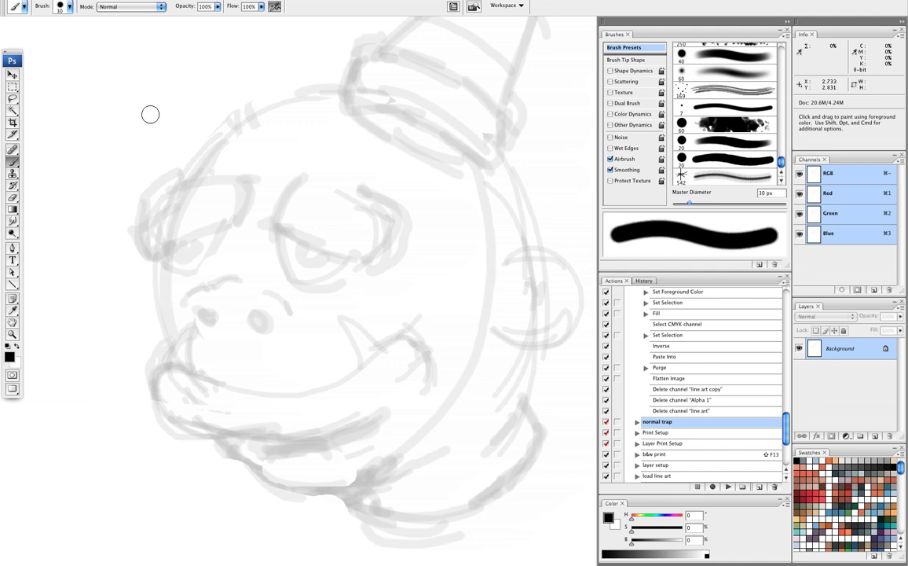
{"action": "key", "text": "bracketleft"}
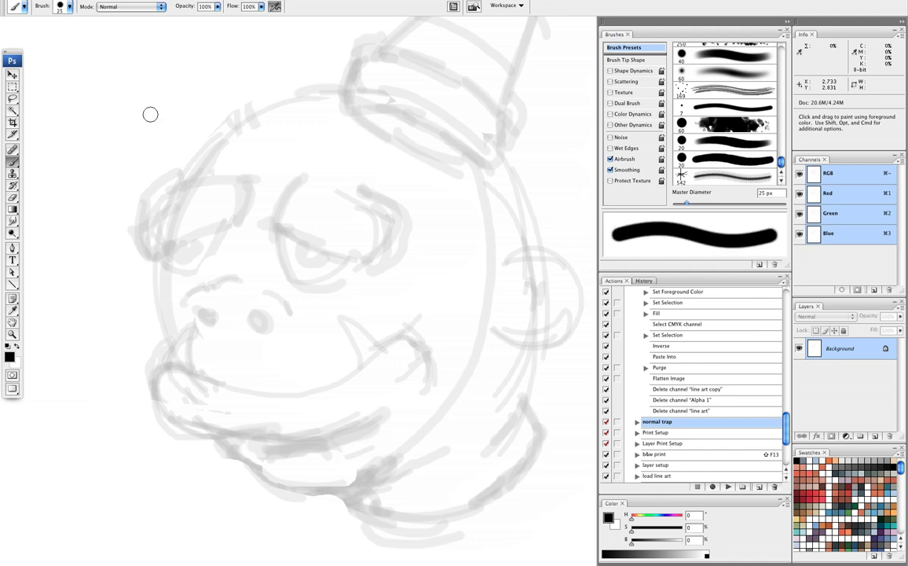
{"action": "key", "text": "bracketleft"}
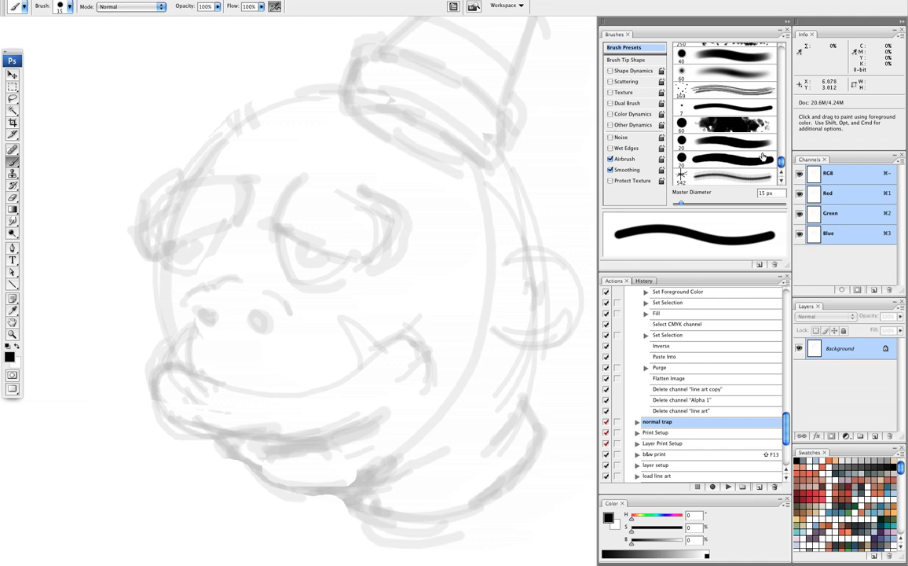
Add a new blank layer above the Background layer
{"action": "scroll", "coordinate": [780, 159], "scroll_direction": "up", "scroll_amount": 1}
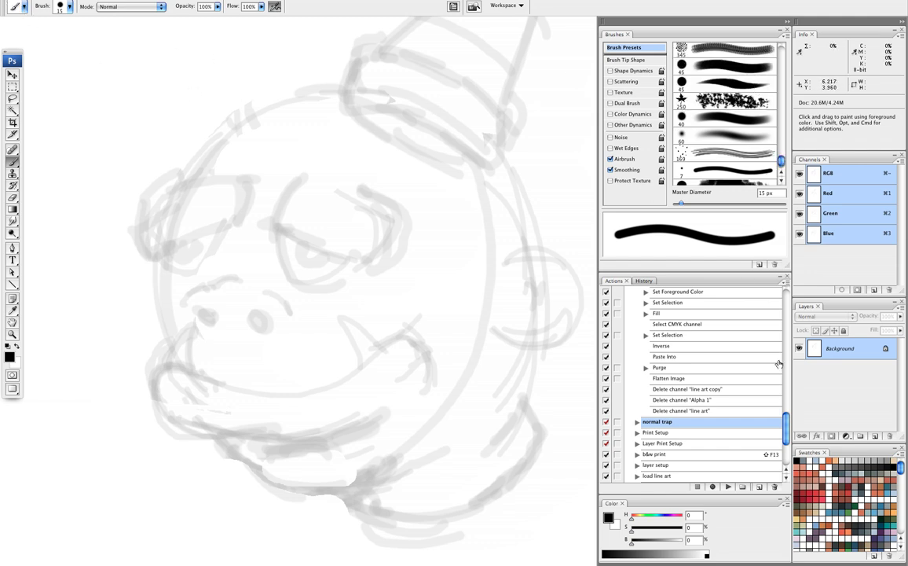
{"action": "left_click", "coordinate": [874, 436]}
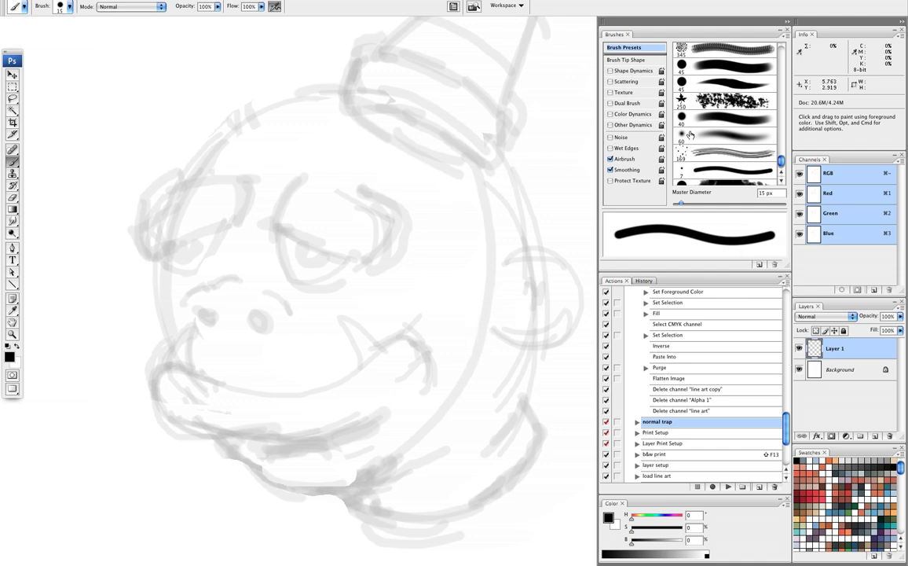
Try inking the ear's outer curve with a tapered Shape Dynamics brush at 45 px, and undo the stroke
{"action": "left_click", "coordinate": [715, 84]}
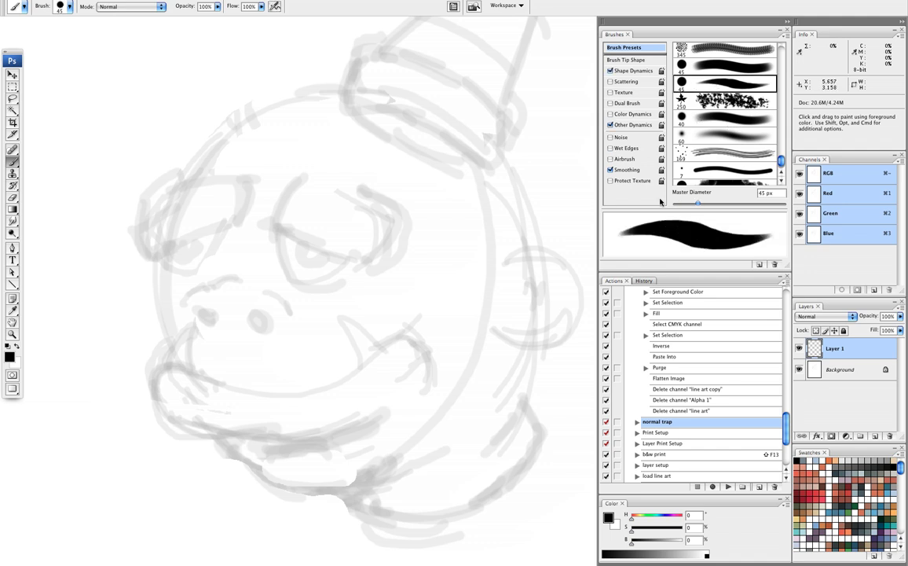
{"action": "left_click_drag", "start_coordinate": [780, 166], "coordinate": [782, 50]}
{"action": "left_click", "coordinate": [741, 100]}
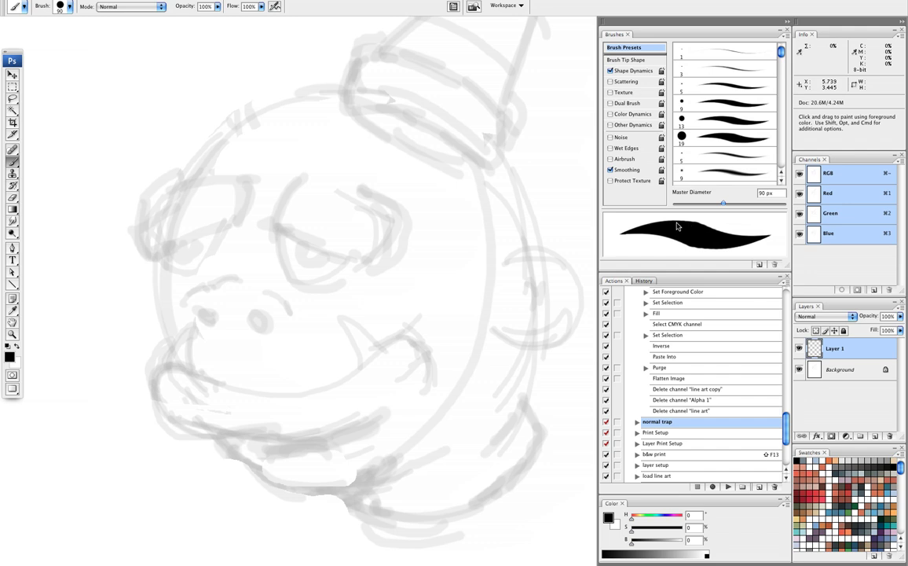
{"action": "key", "text": "bracketleft"}
{"action": "key", "text": "bracketleft"}
{"action": "key", "text": "space"}
{"action": "left_click_drag", "start_coordinate": [464, 250], "coordinate": [378, 239]}
{"action": "key", "text": "bracketright"}
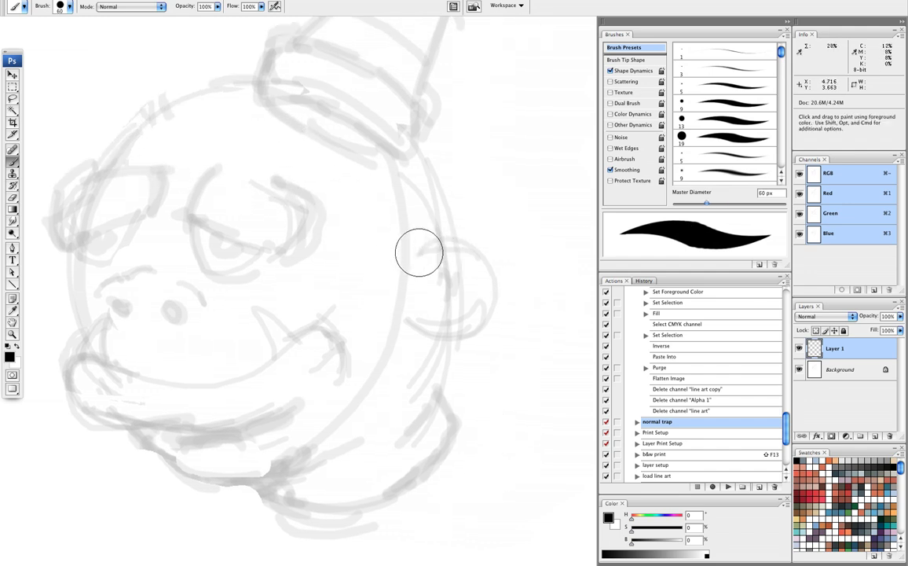
{"action": "key", "text": "bracketleft"}
{"action": "key", "text": "bracketleft"}
{"action": "mouse_move", "coordinate": [421, 253]}
{"action": "left_mouse_down"}
{"action": "mouse_move", "coordinate": [472, 255]}
{"action": "mouse_move", "coordinate": [488, 302]}
{"action": "mouse_move", "coordinate": [460, 339]}
{"action": "mouse_move", "coordinate": [417, 335]}
{"action": "left_mouse_up"}
{"action": "scroll", "coordinate": [485, 209], "scroll_direction": "down", "scroll_amount": 1}
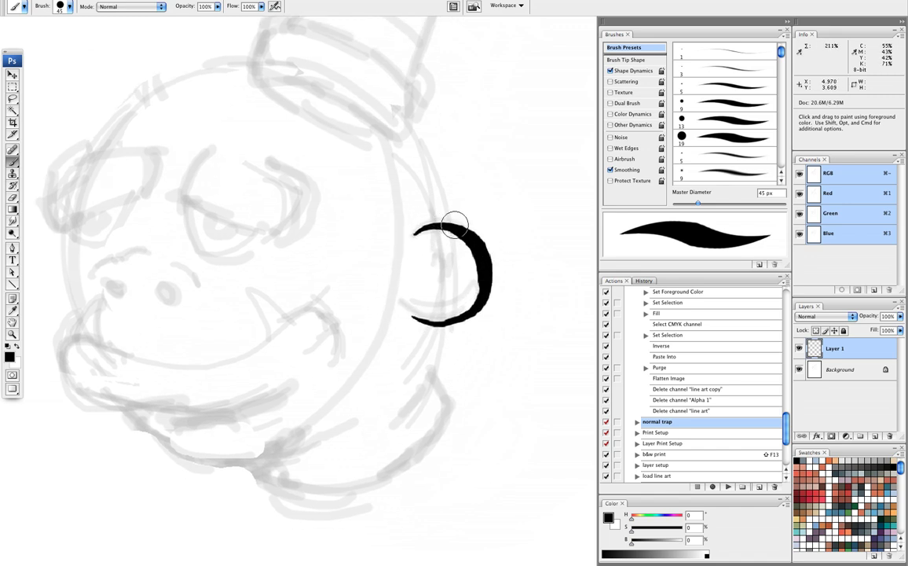
{"action": "key", "text": "super+z"}
Try the ear outline several more times with the tapered brush at 40 px, undoing each stroke
{"action": "key", "text": "bracketleft"}
{"action": "mouse_move", "coordinate": [420, 231]}
{"action": "left_mouse_down"}
{"action": "mouse_move", "coordinate": [486, 270]}
{"action": "mouse_move", "coordinate": [387, 304]}
{"action": "left_mouse_up"}
{"action": "key", "text": "super+z"}
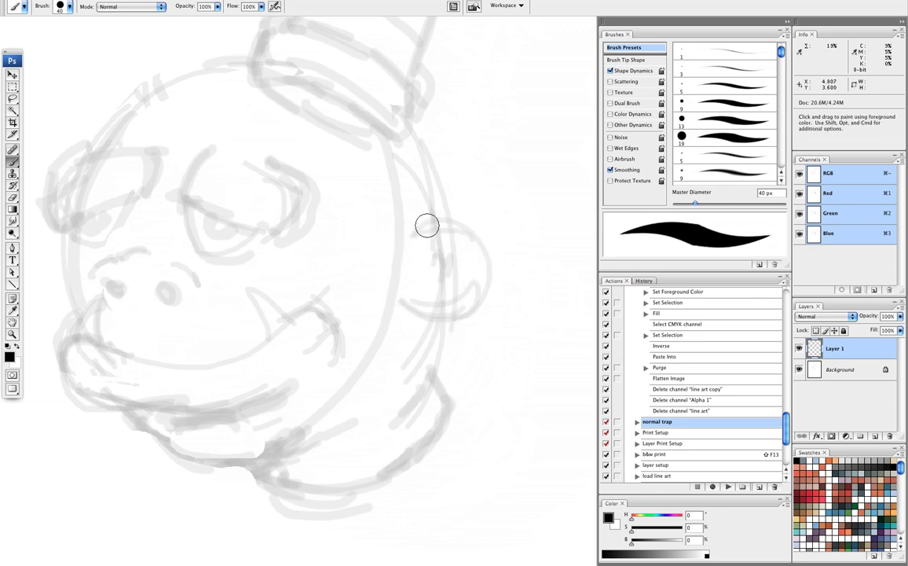
{"action": "mouse_move", "coordinate": [422, 227]}
{"action": "left_mouse_down"}
{"action": "mouse_move", "coordinate": [441, 219]}
{"action": "mouse_move", "coordinate": [385, 298]}
{"action": "left_mouse_up"}
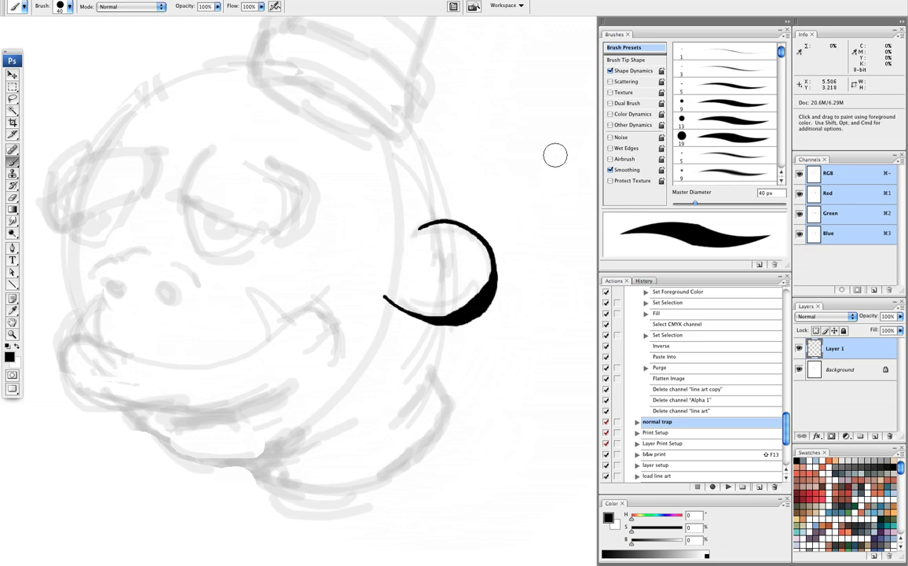
{"action": "key", "text": "super+z"}
{"action": "left_click_drag", "start_coordinate": [429, 227], "coordinate": [422, 309]}
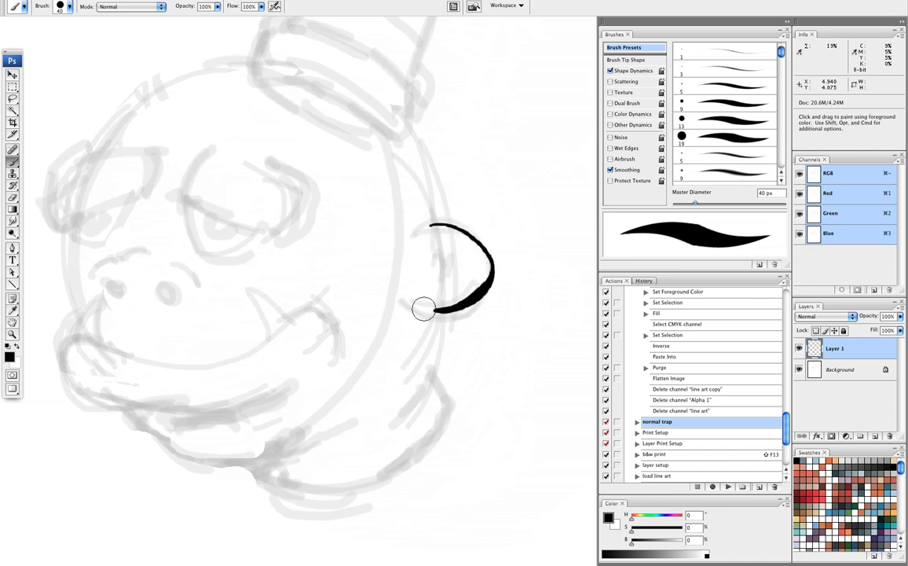
{"action": "key", "text": "super+z"}
Try the ear outline with the soft 60 px airbrush preset and undo the stroke
{"action": "left_click_drag", "start_coordinate": [781, 52], "coordinate": [780, 165]}
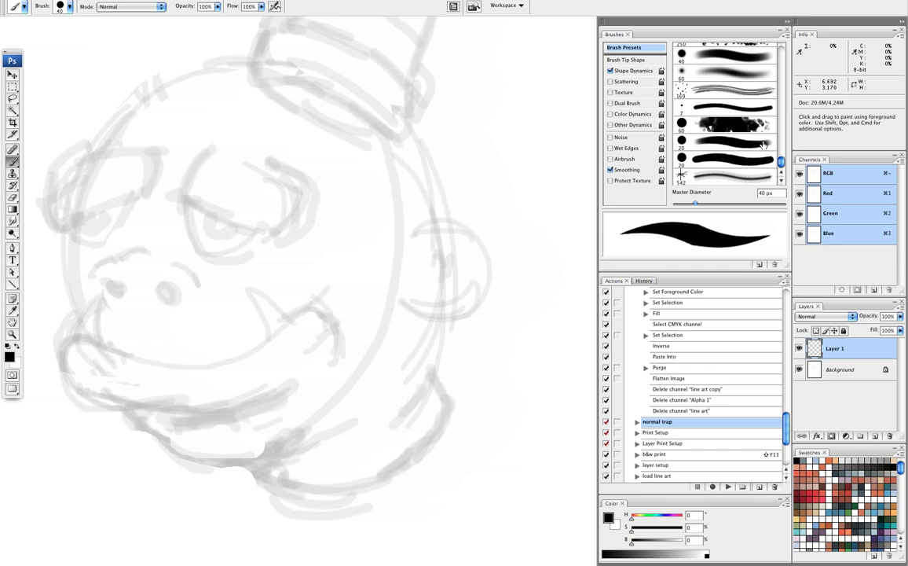
{"action": "left_click", "coordinate": [761, 73]}
{"action": "mouse_move", "coordinate": [419, 227]}
{"action": "left_mouse_down"}
{"action": "mouse_move", "coordinate": [481, 290]}
{"action": "mouse_move", "coordinate": [390, 287]}
{"action": "left_mouse_up"}
{"action": "key", "text": "super+z"}
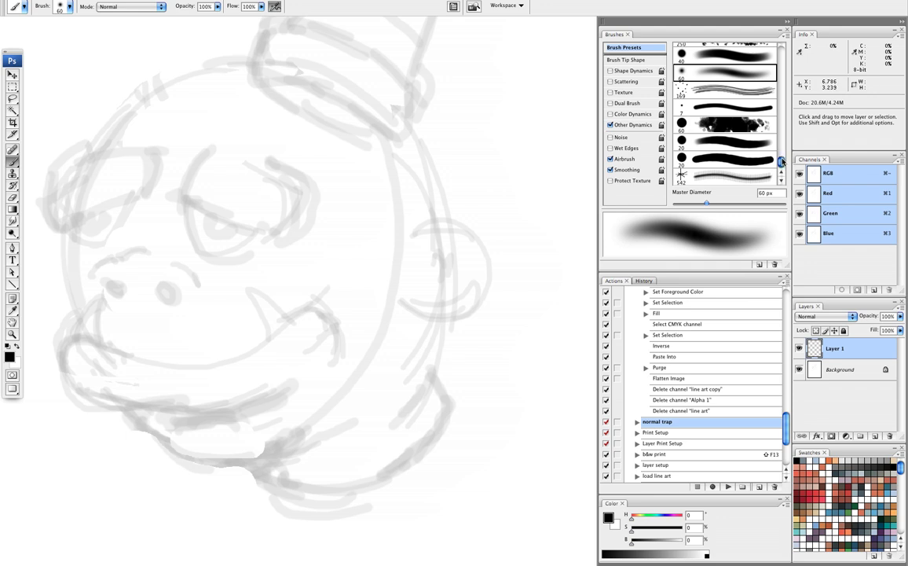
Select the hard round 7 px airbrush preset and enlarge it to 25 px
{"action": "scroll", "coordinate": [780, 167], "scroll_direction": "up", "scroll_amount": 1}
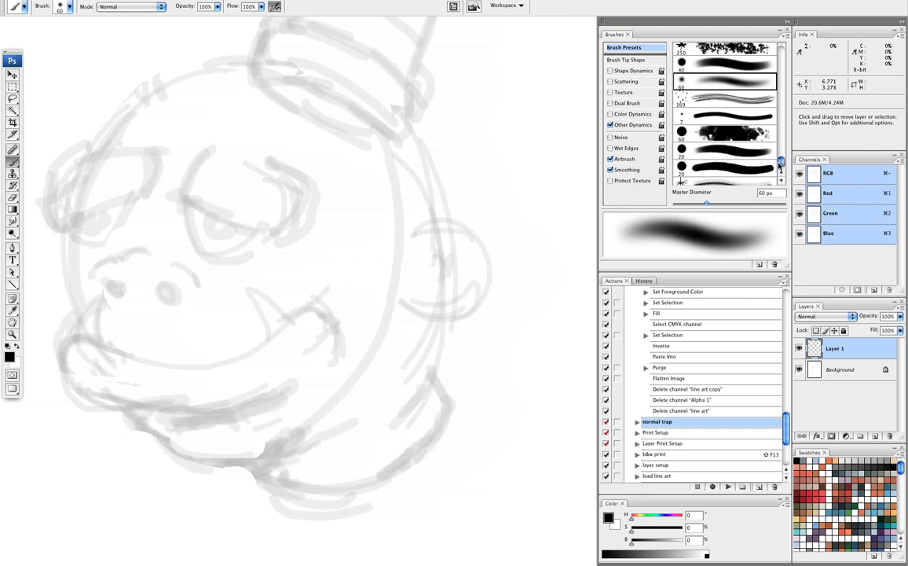
{"action": "left_click", "coordinate": [766, 116]}
{"action": "key", "text": "bracketright"}
{"action": "key", "text": "bracketright"}
{"action": "key", "text": "bracketright"}
{"action": "key", "text": "bracketright"}
{"action": "key", "text": "bracketright"}
{"action": "key", "text": "bracketright"}
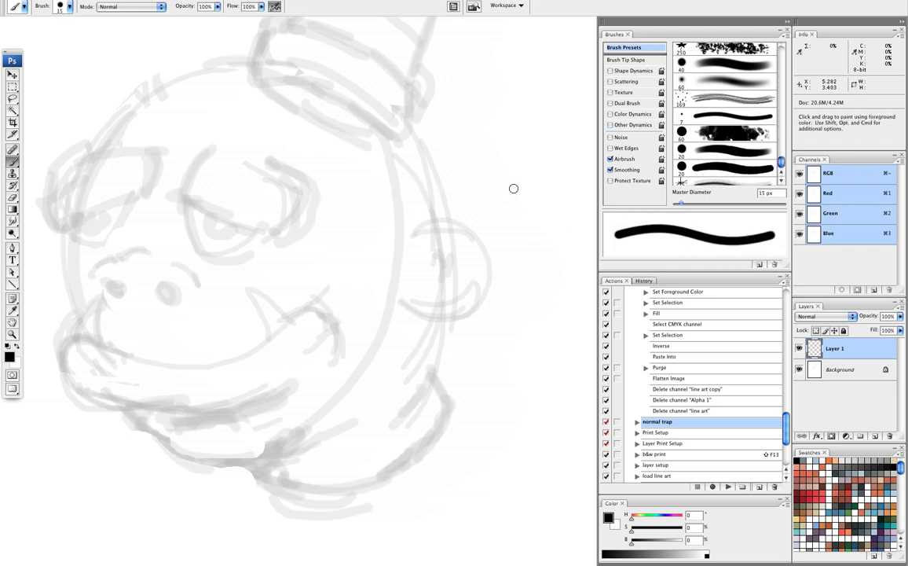
Test the brush in the blank area beside the ear and undo the test marks
{"action": "left_click_drag", "start_coordinate": [515, 187], "coordinate": [514, 249]}
{"action": "key", "text": "super+alt+z"}
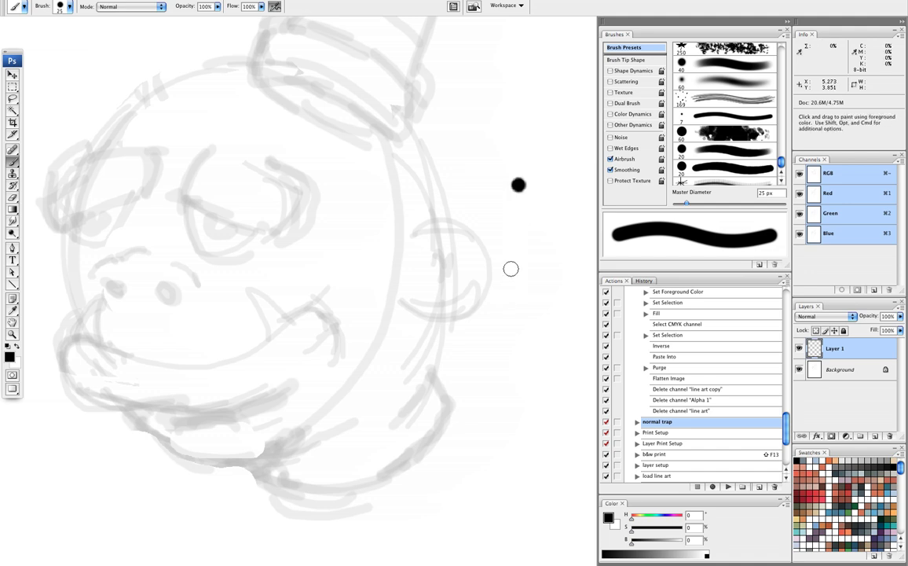
{"action": "key", "text": "super+alt+z"}
{"action": "key", "text": "Tab"}
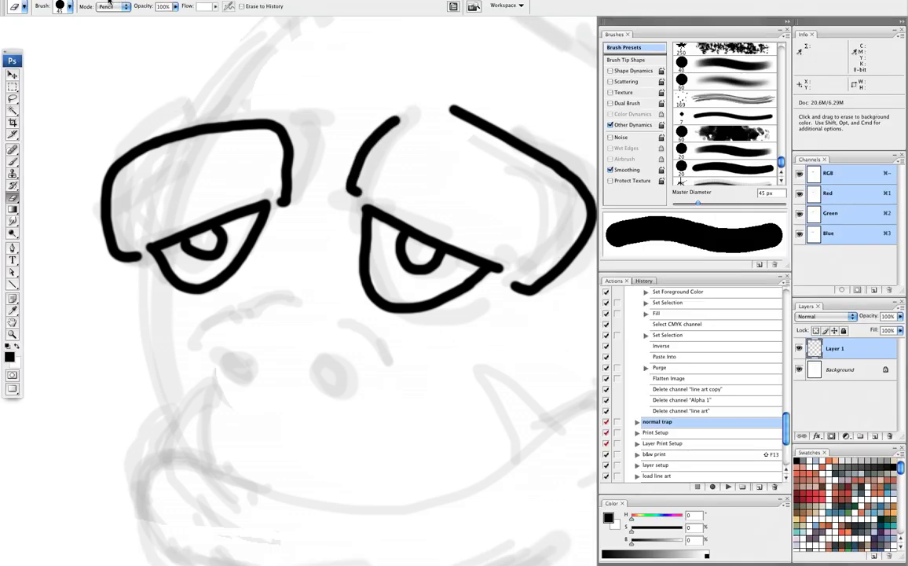
Change the Eraser tool's mode
{"action": "left_click", "coordinate": [114, 6]}
{"action": "left_click", "coordinate": [102, 17]}
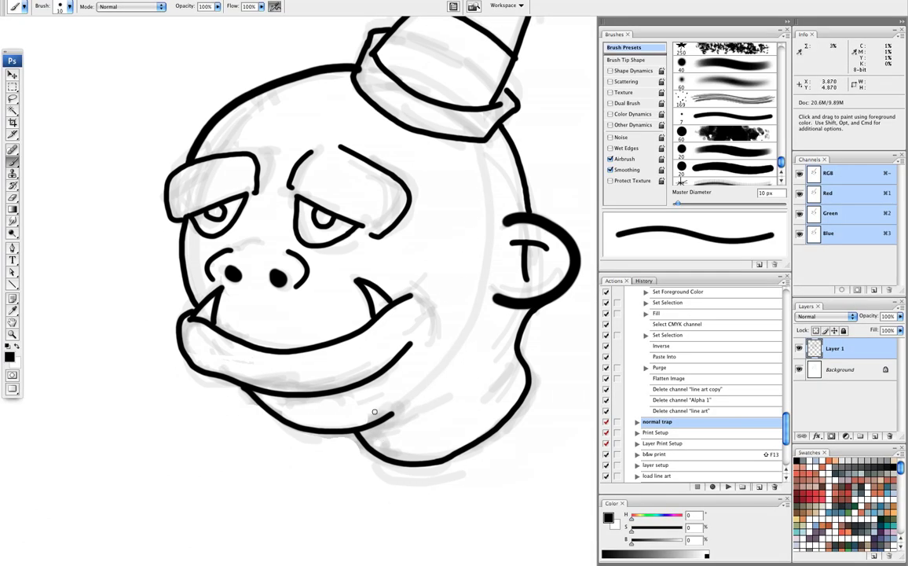
Draw a curved Pen path from the hat brim down to the chin and adjust its handle to follow the sketched face contour
{"action": "key", "text": "p"}
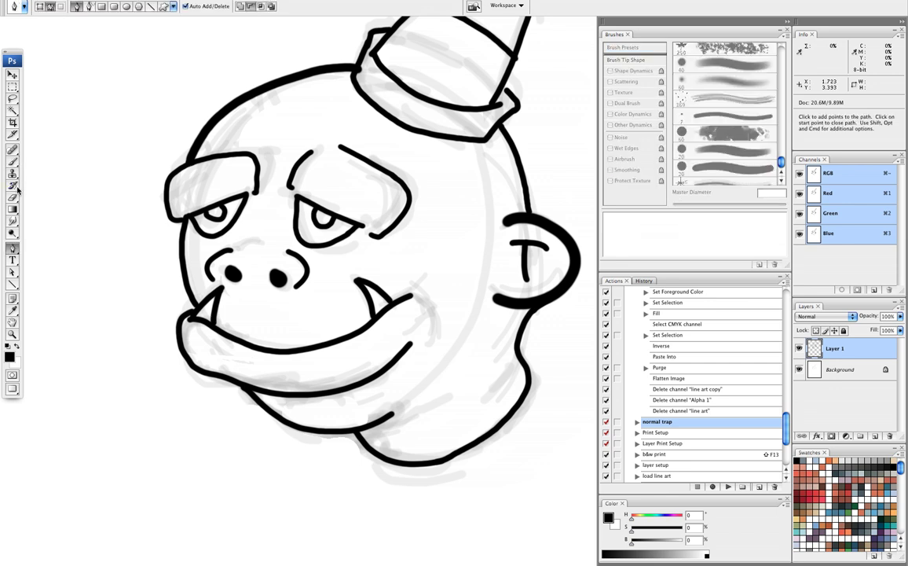
{"action": "left_click", "coordinate": [479, 141]}
{"action": "left_click_drag", "start_coordinate": [358, 431], "coordinate": [327, 440]}
{"action": "key", "text": "a"}
{"action": "left_click_drag", "start_coordinate": [389, 426], "coordinate": [544, 329]}
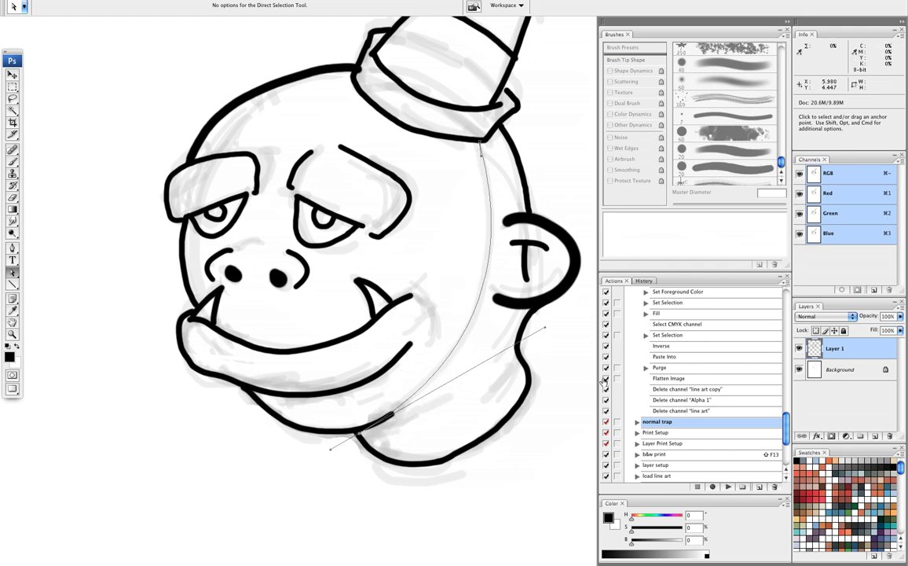
Switch the screen mode to show the menu bar and display the Paths palette
{"action": "key", "text": "f"}
{"action": "left_click", "coordinate": [330, 4]}
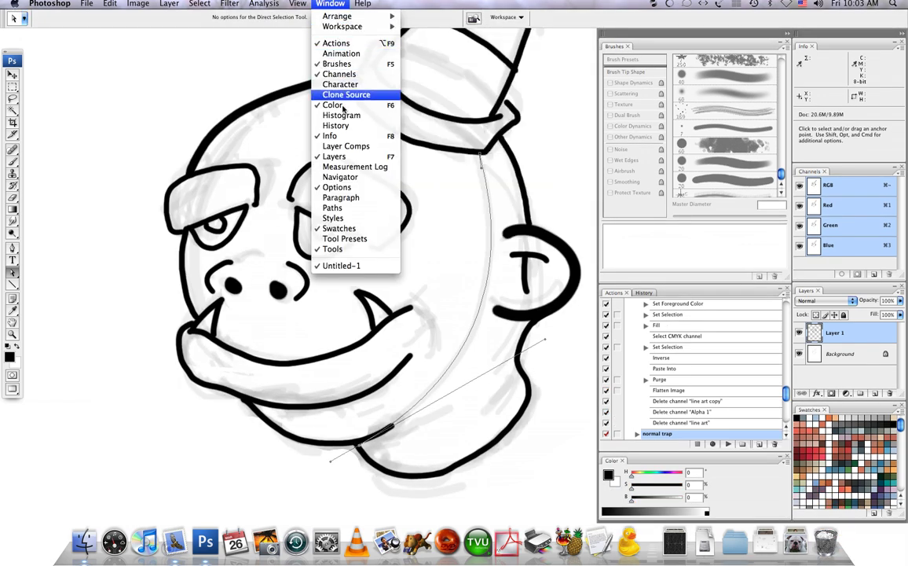
{"action": "left_click", "coordinate": [393, 208]}
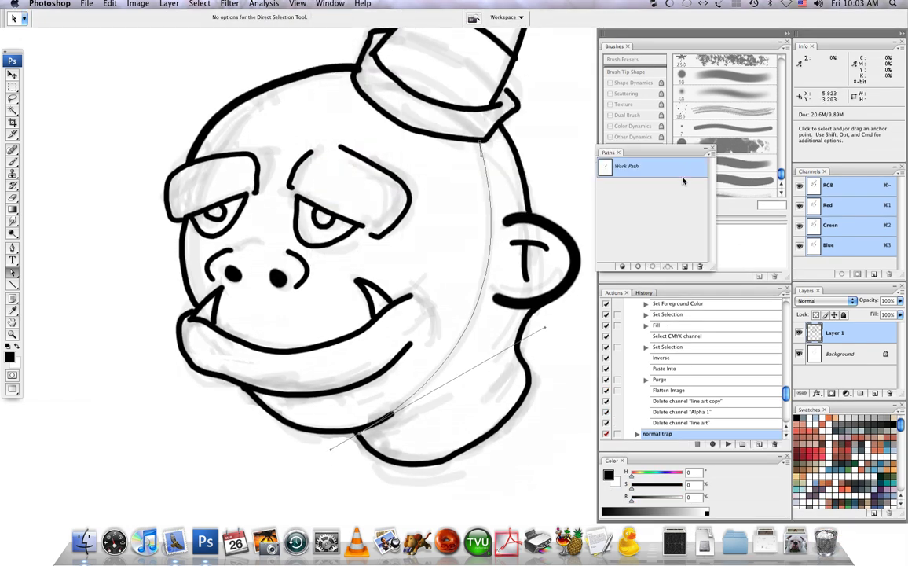
Try stroking the work path with the 10 px Brush, without Simulate Pressure, and undo the stroke
{"action": "left_click", "coordinate": [709, 152]}
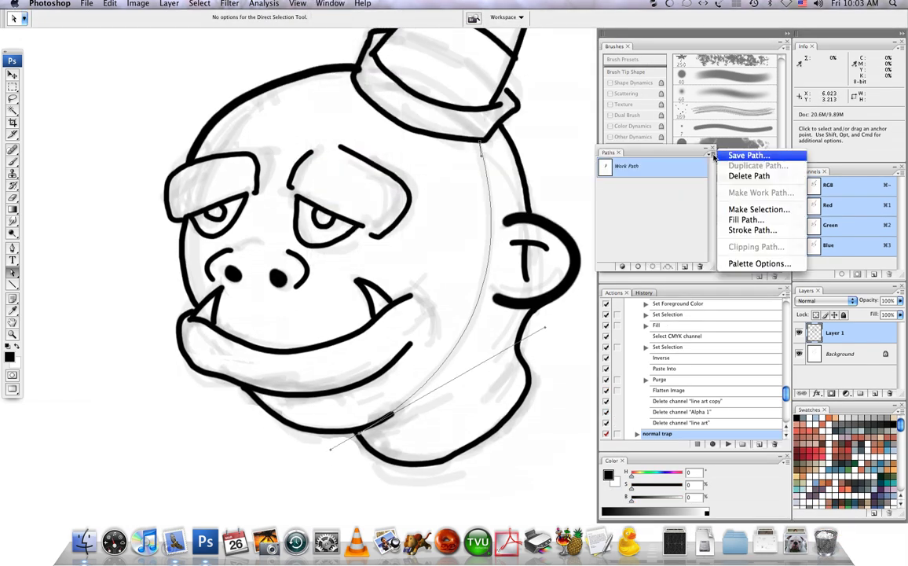
{"action": "left_click", "coordinate": [754, 229]}
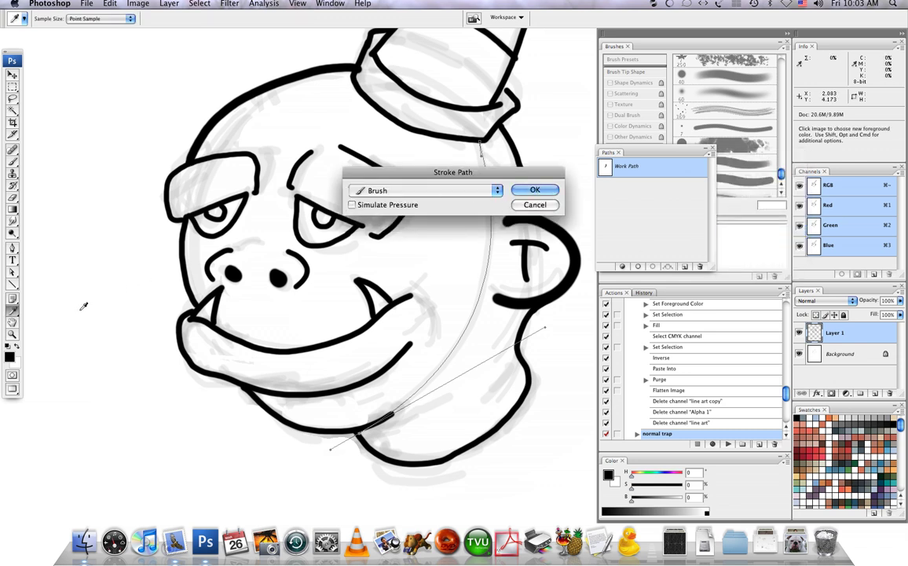
{"action": "left_click", "coordinate": [545, 191]}
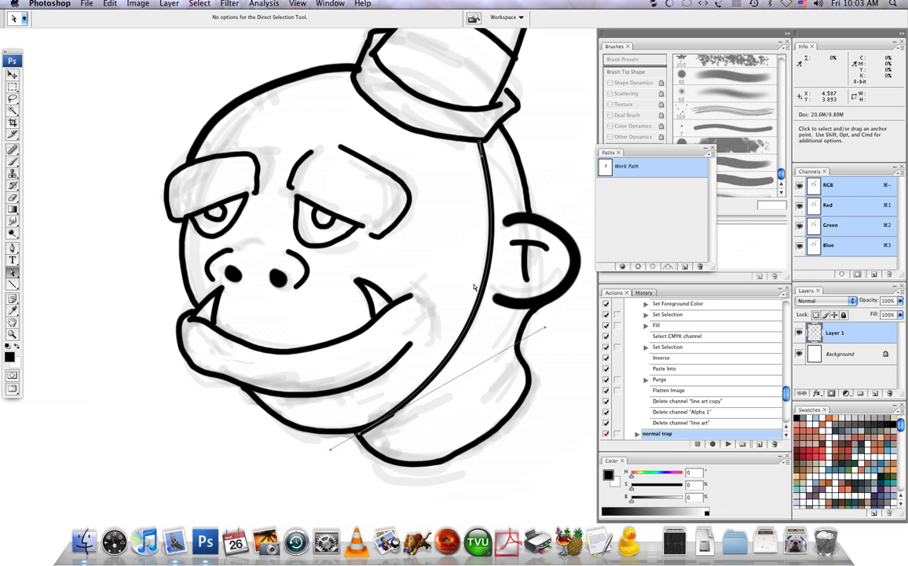
{"action": "key", "text": "ctrl+z"}
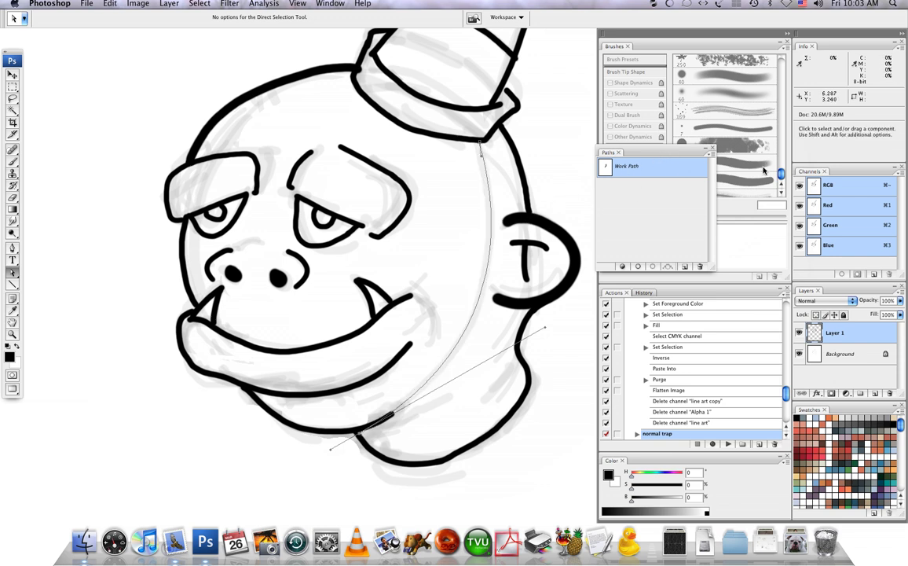
Try stroking the work path with a tapered Shape Dynamics brush at 45 px and Simulate Pressure on, and undo the stroke
{"action": "key", "text": "b"}
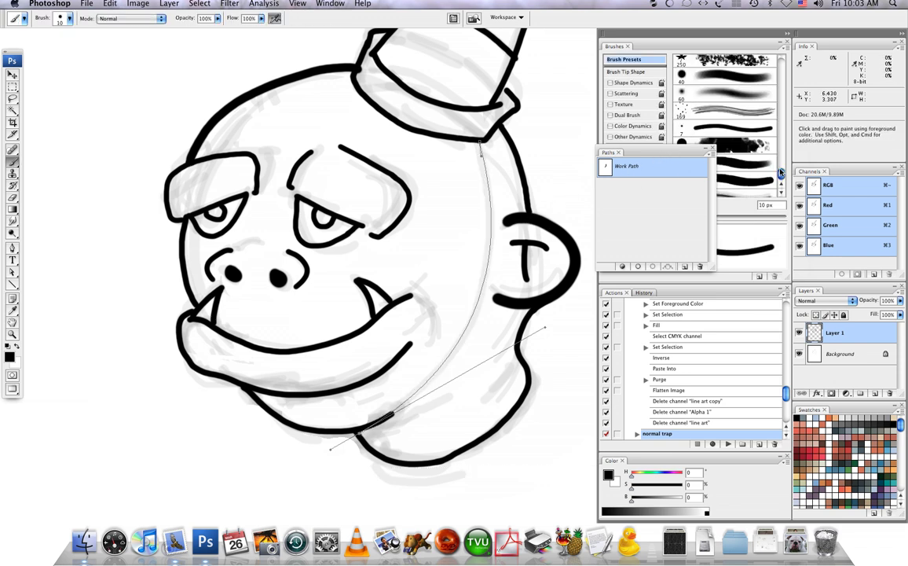
{"action": "mouse_move", "coordinate": [783, 174]}
{"action": "left_mouse_down"}
{"action": "mouse_move", "coordinate": [796, 73]}
{"action": "mouse_move", "coordinate": [781, 61]}
{"action": "left_mouse_up"}
{"action": "left_click", "coordinate": [711, 132]}
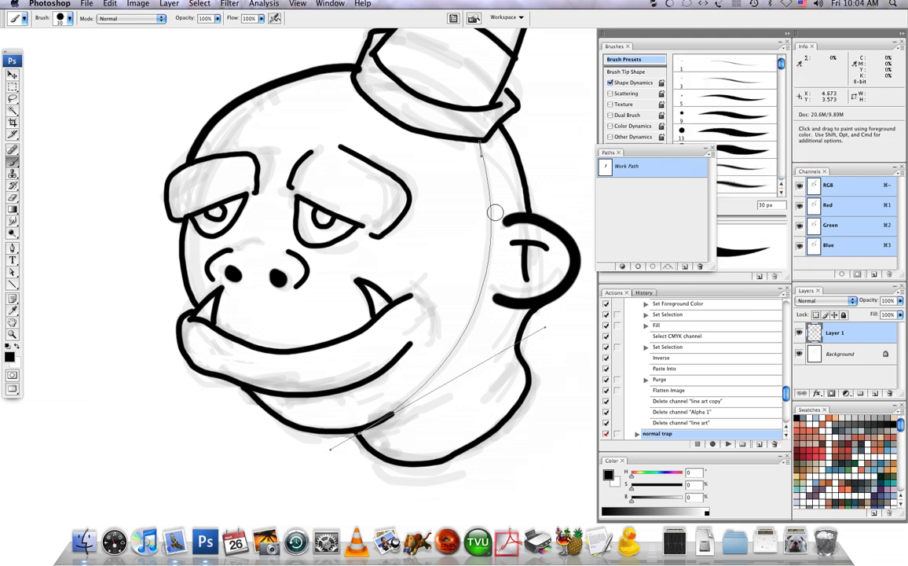
{"action": "left_click", "coordinate": [712, 152]}
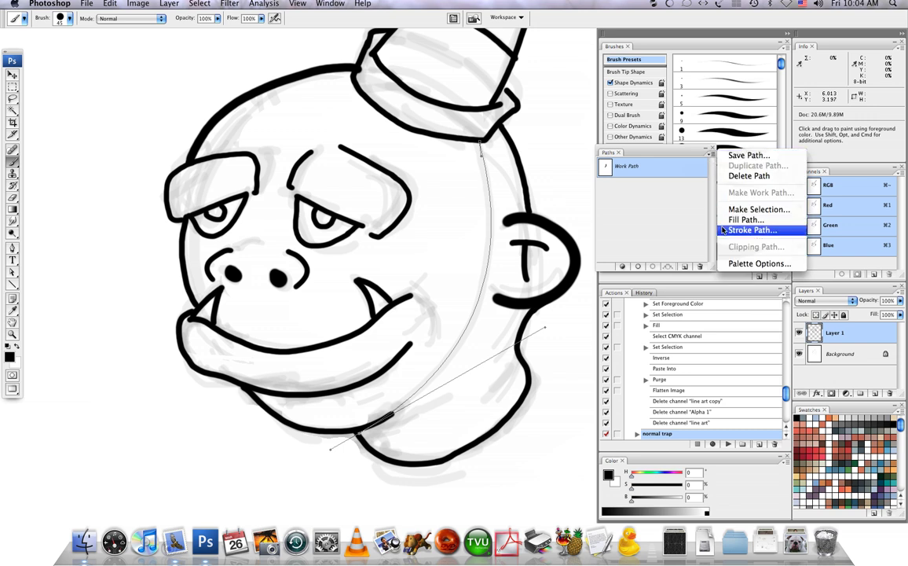
{"action": "left_click", "coordinate": [738, 229]}
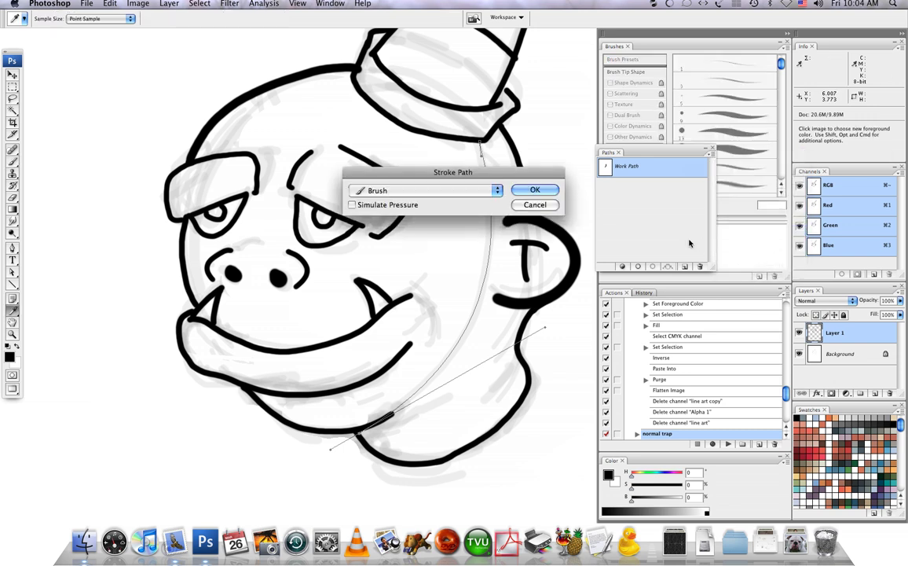
{"action": "left_click", "coordinate": [352, 205]}
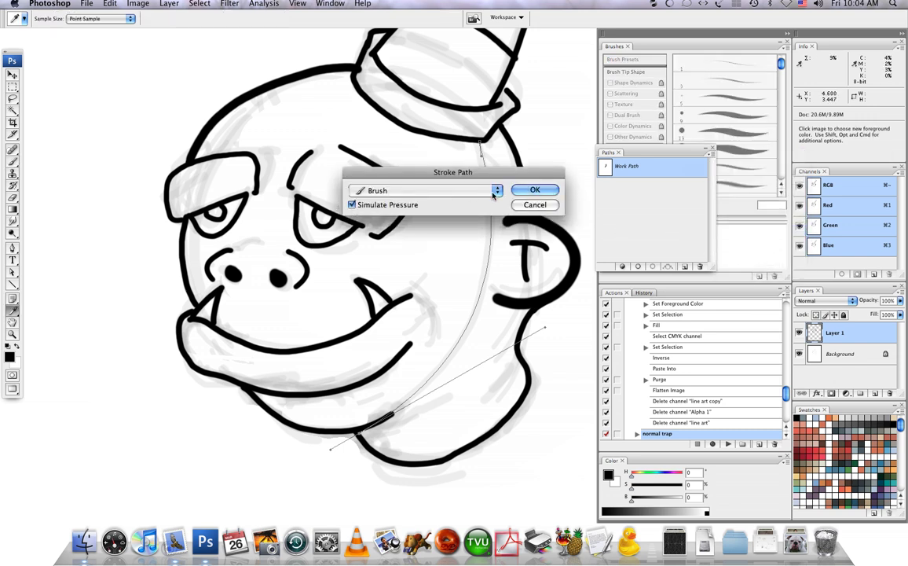
{"action": "left_click", "coordinate": [534, 191]}
{"action": "key", "text": "b"}
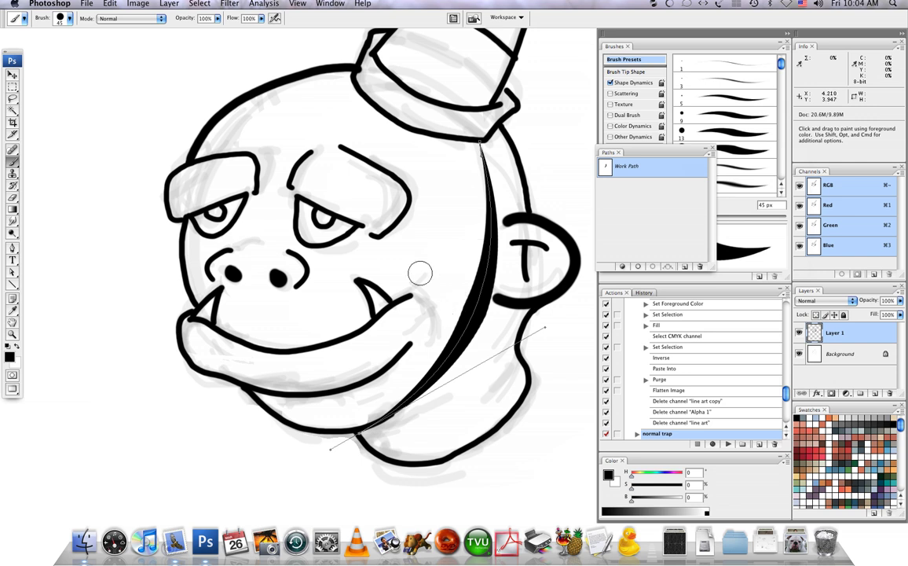
{"action": "key", "text": "super+z"}
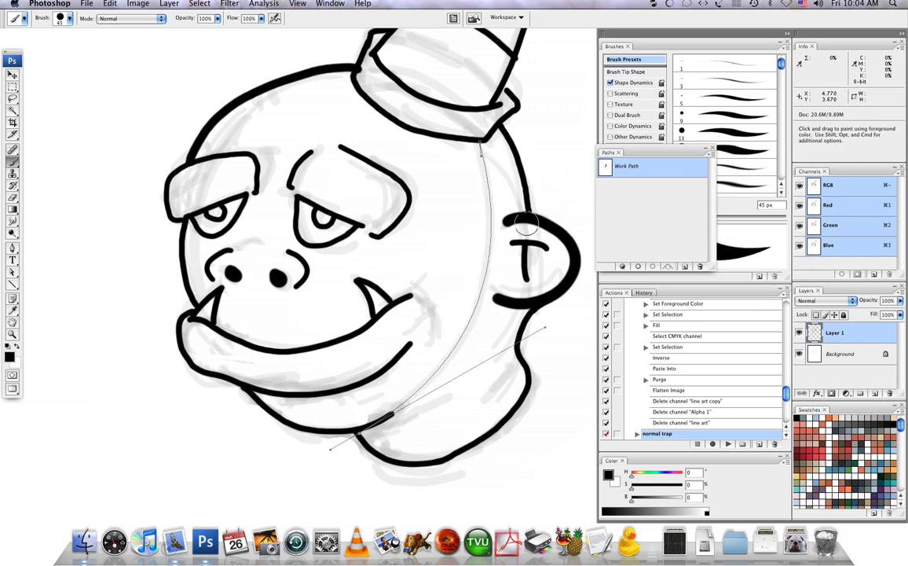
{"action": "left_click", "coordinate": [712, 154]}
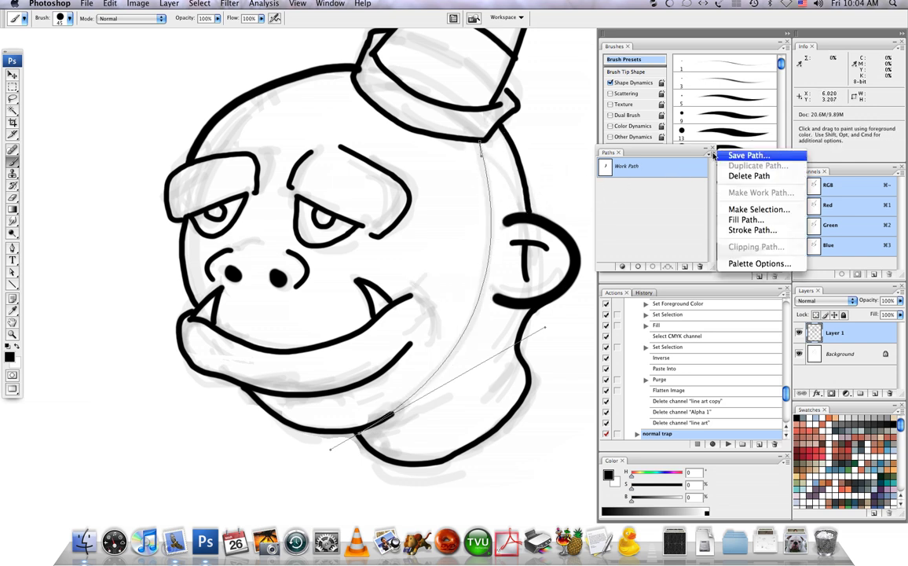
{"action": "left_click", "coordinate": [725, 230]}
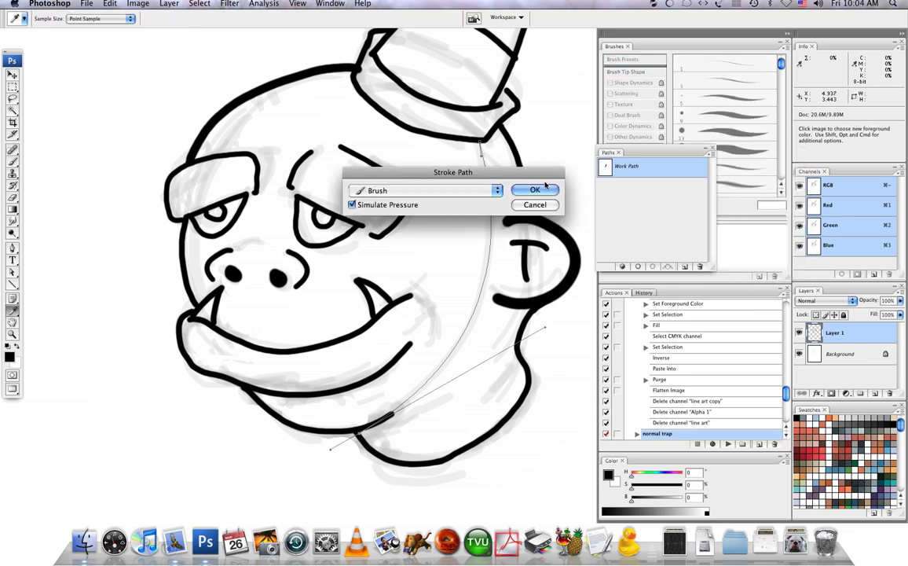
{"action": "left_click", "coordinate": [352, 205]}
{"action": "left_click", "coordinate": [535, 189]}
{"action": "key", "text": "b"}
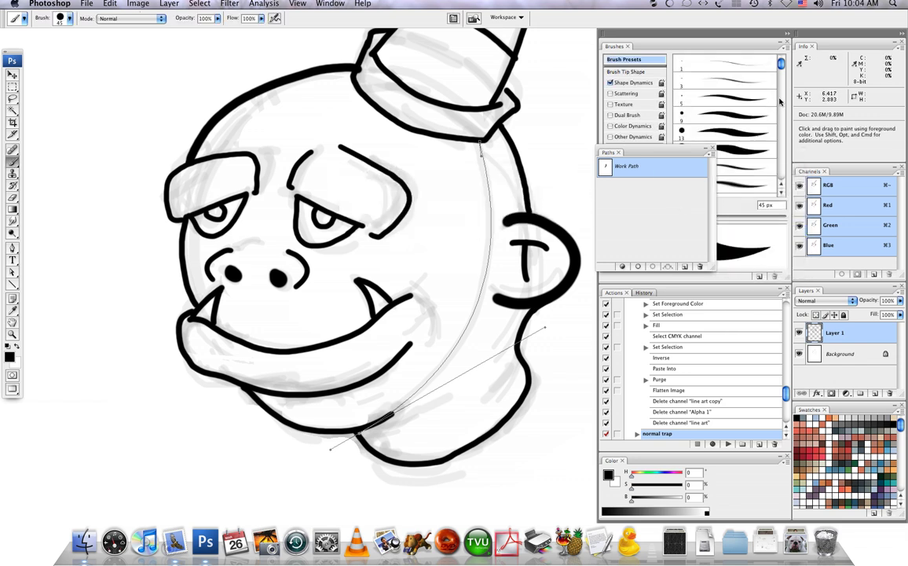
Stroke the work path using the 20 px hard round Brush preset reduced to 9 px, with Simulate Pressure on
{"action": "left_click_drag", "start_coordinate": [781, 62], "coordinate": [781, 179]}
{"action": "left_click", "coordinate": [769, 171]}
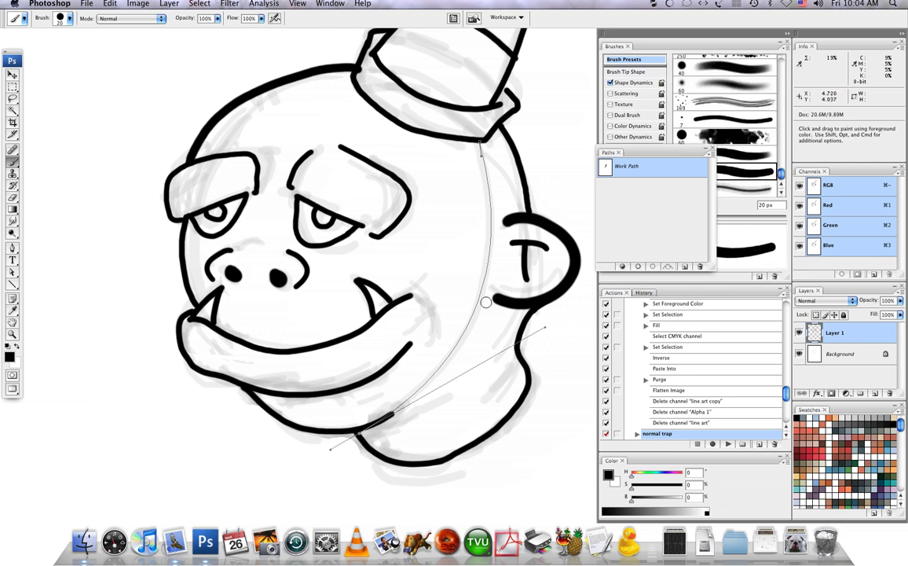
{"action": "key", "text": "]"}
{"action": "key", "text": "["}
{"action": "key", "text": "["}
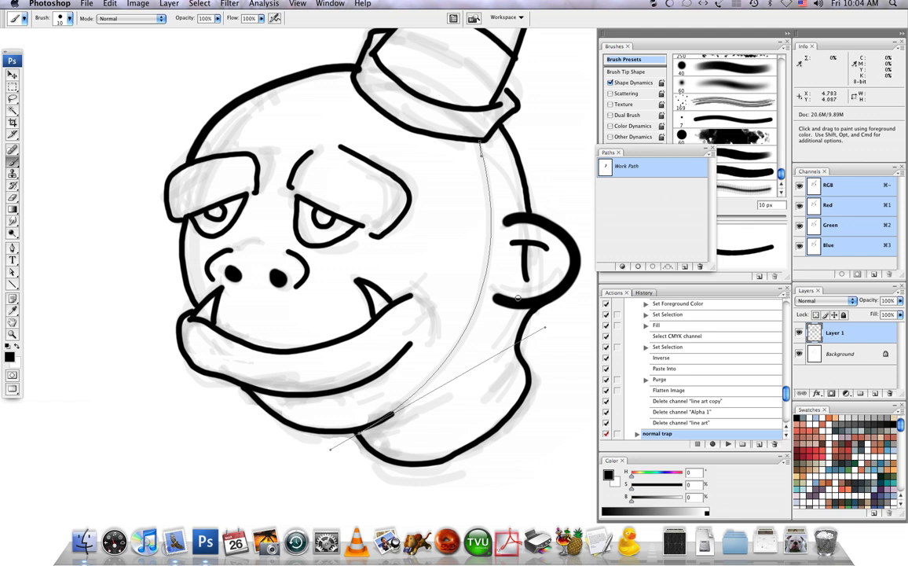
{"action": "key", "text": "bracketleft"}
{"action": "left_click", "coordinate": [710, 152]}
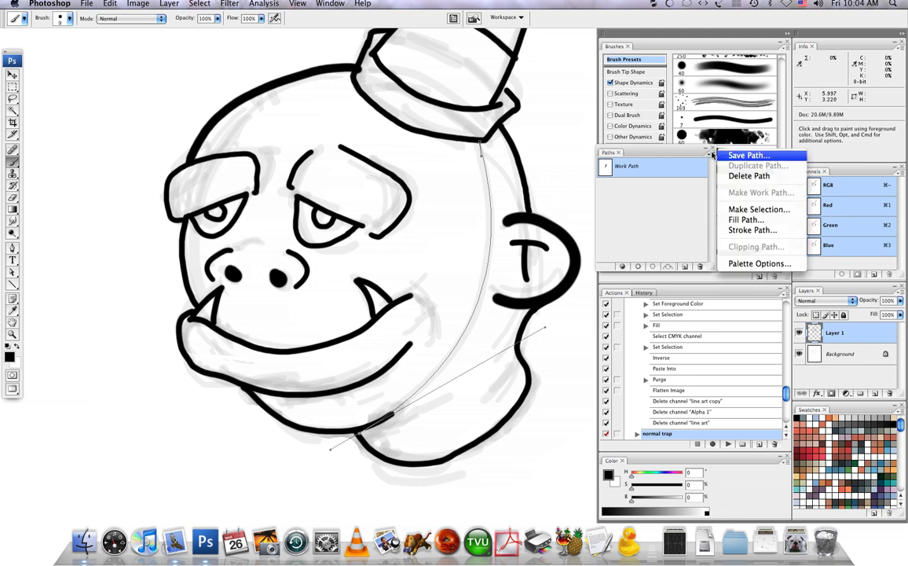
{"action": "left_click", "coordinate": [720, 230]}
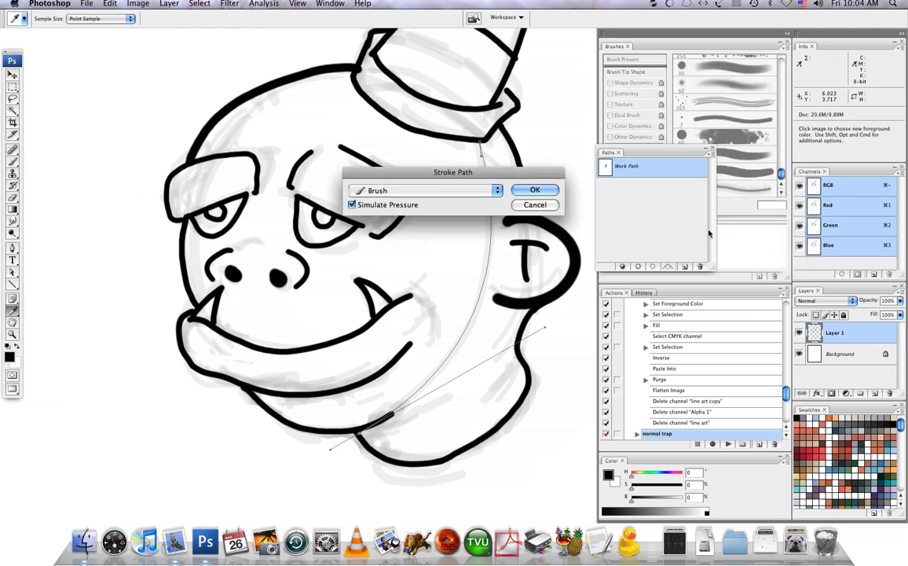
{"action": "left_click", "coordinate": [537, 185]}
{"action": "key", "text": "Tab"}
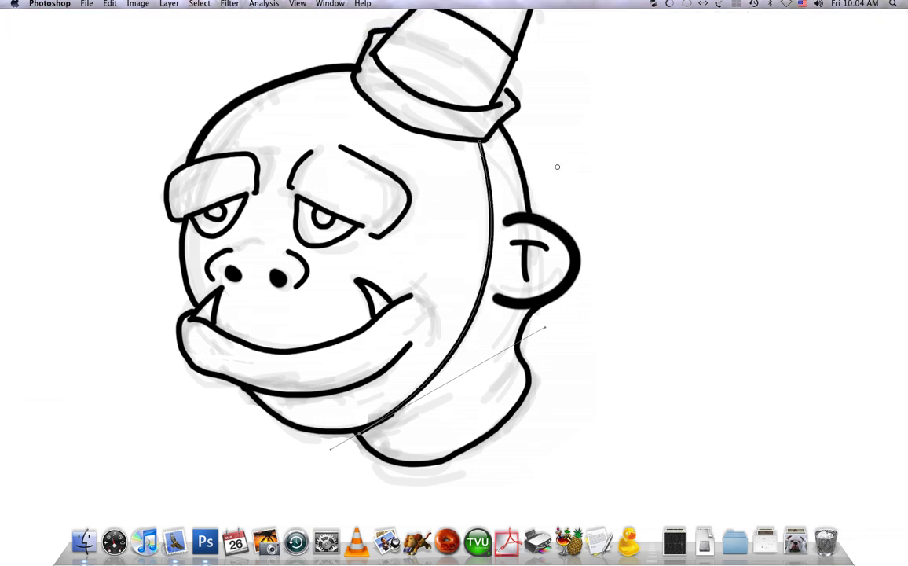
Delete the work path, leaving only its painted stroke along the face contour
{"action": "key", "text": "Tab"}
{"action": "left_click_drag", "start_coordinate": [618, 175], "coordinate": [699, 266]}
{"action": "key", "text": "Tab"}
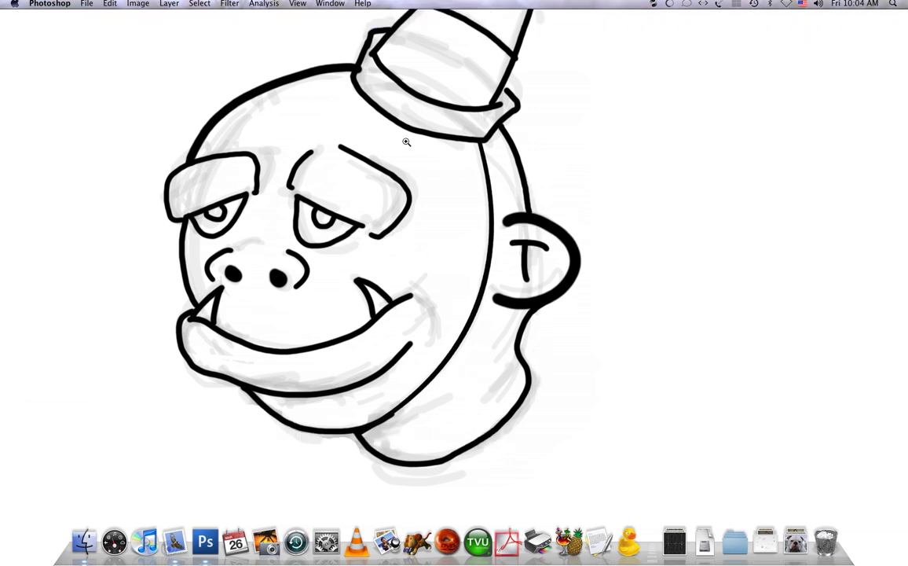
Thicken the outer outline of the ear with a 10 px Brush stroke following its curve
{"action": "left_click_drag", "start_coordinate": [259, 187], "coordinate": [675, 392]}
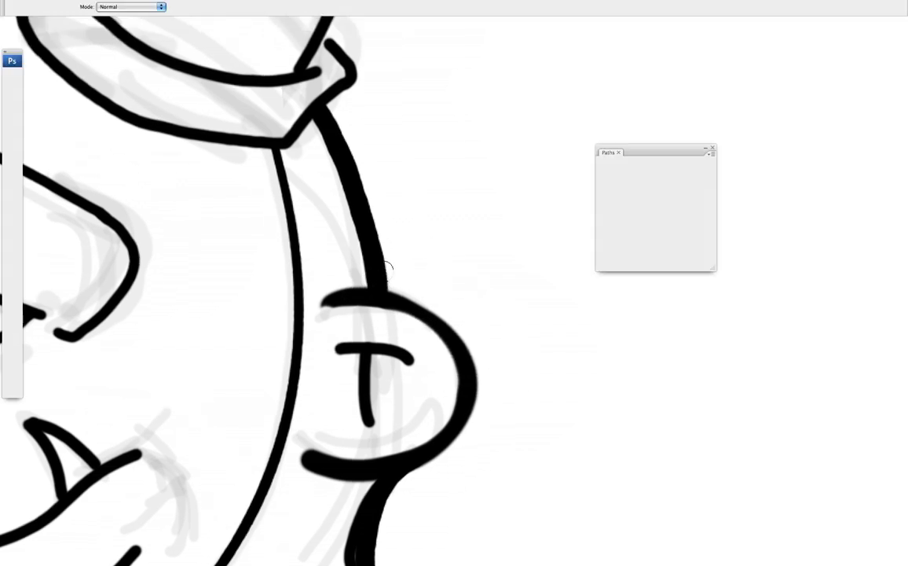
{"action": "key", "text": "["}
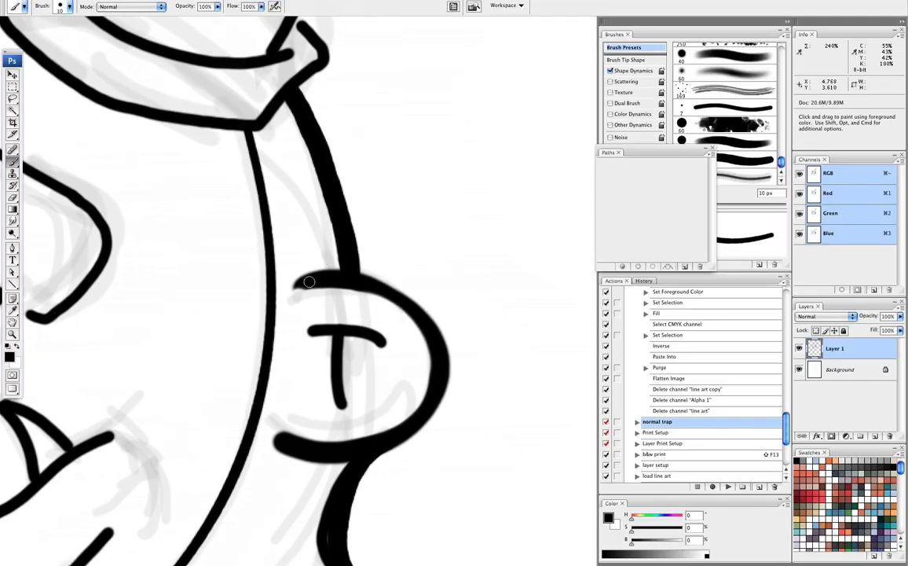
{"action": "mouse_move", "coordinate": [308, 281]}
{"action": "left_mouse_down"}
{"action": "mouse_move", "coordinate": [384, 298]}
{"action": "mouse_move", "coordinate": [418, 325]}
{"action": "mouse_move", "coordinate": [449, 378]}
{"action": "left_mouse_up"}
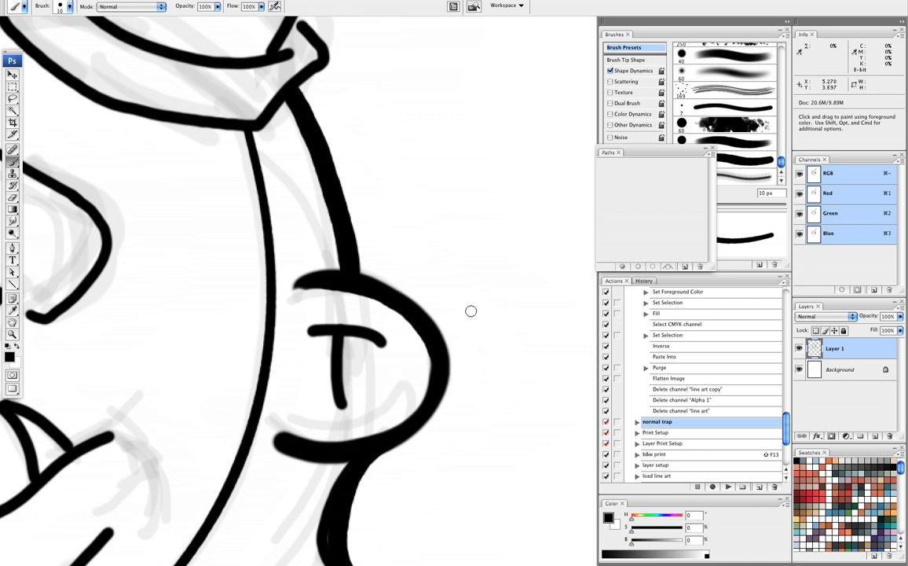
{"action": "left_click_drag", "start_coordinate": [350, 207], "coordinate": [334, 291]}
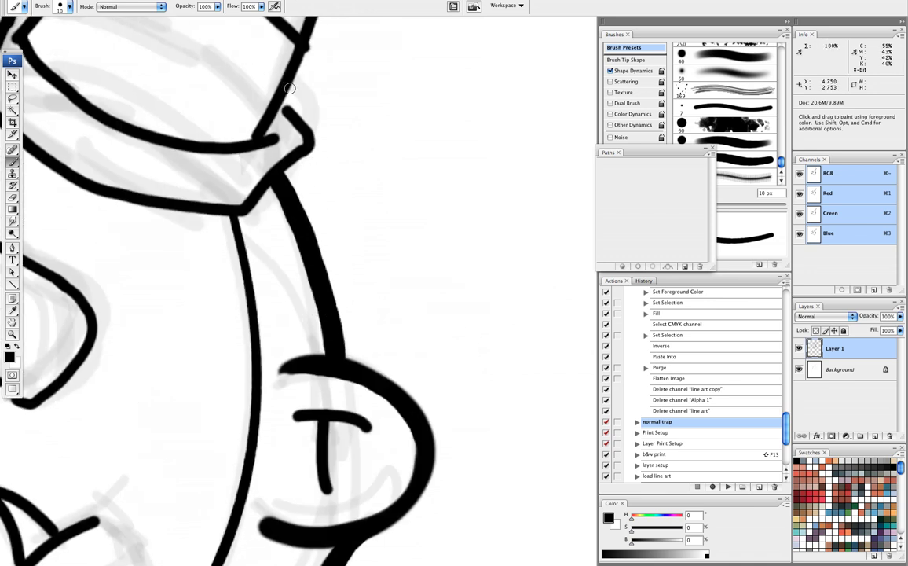
{"action": "key", "text": "bracketleft"}
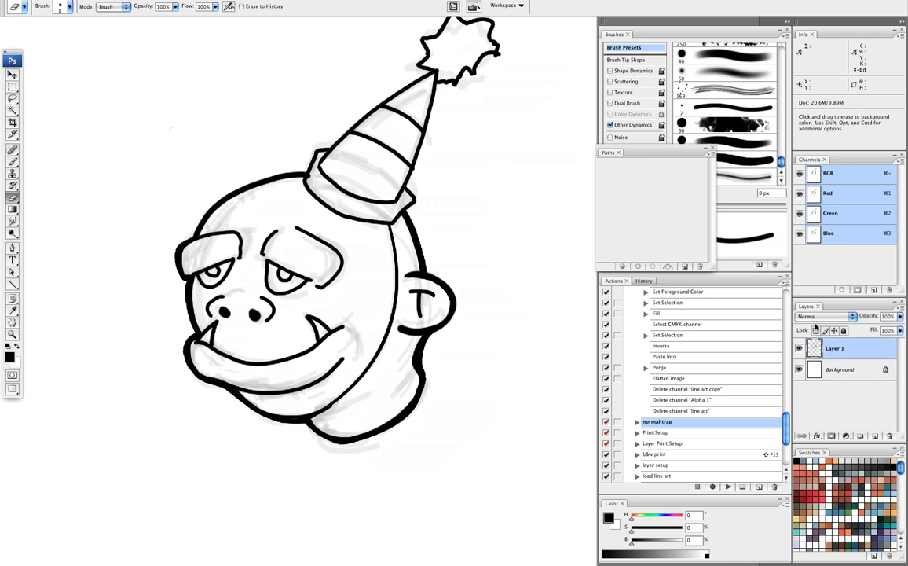
Merge Layer 1 down into the Background and apply a Threshold adjustment at level 128
{"action": "key", "text": "super+e"}
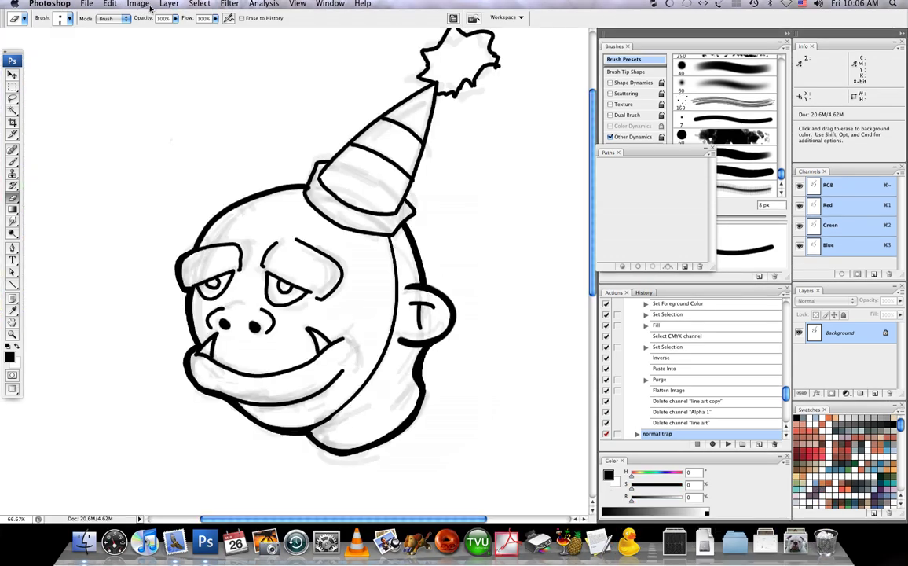
{"action": "left_click", "coordinate": [140, 4]}
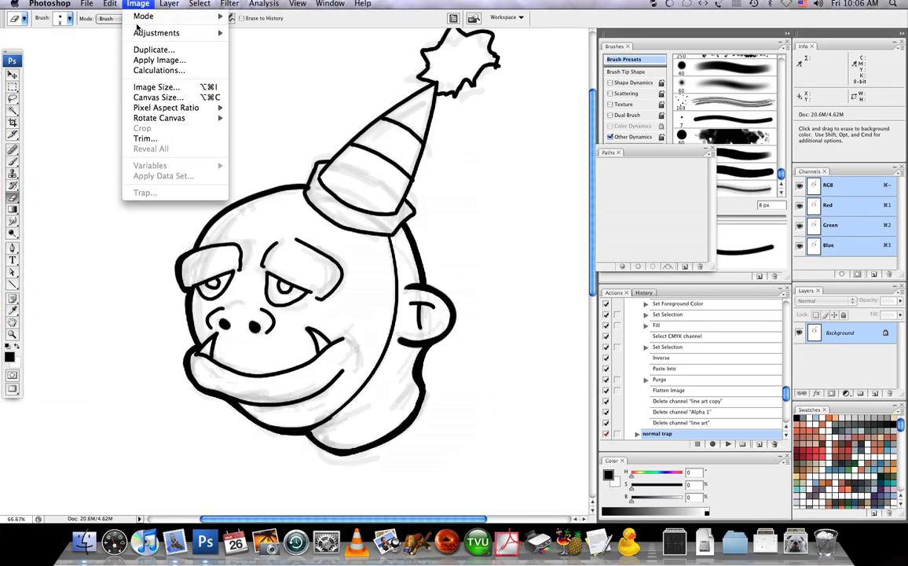
{"action": "mouse_move", "coordinate": [149, 32]}
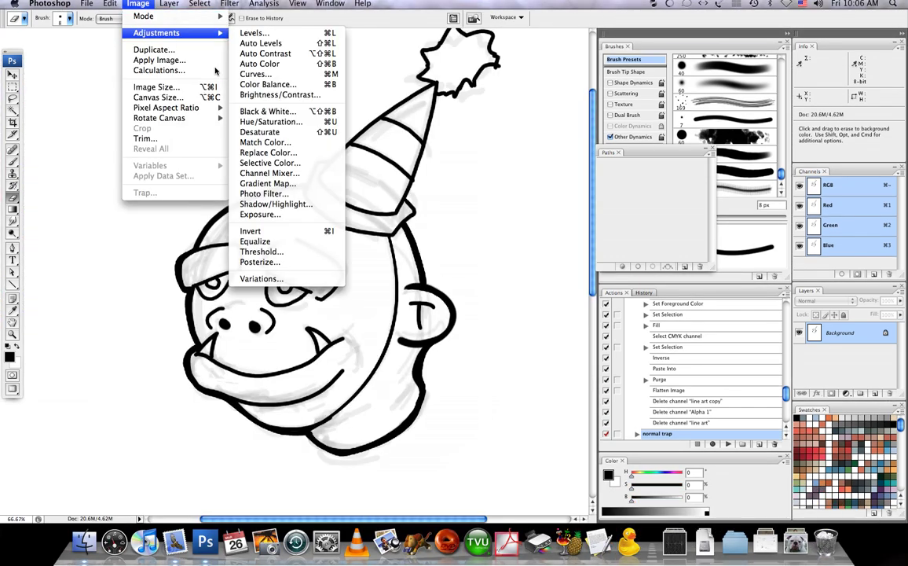
{"action": "left_click", "coordinate": [275, 252]}
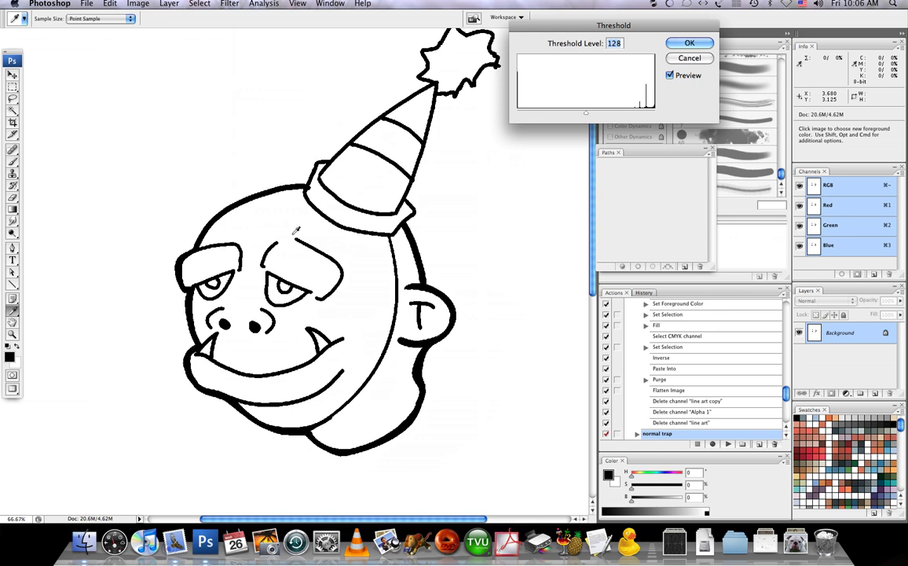
{"action": "key", "text": "Return"}
{"action": "key", "text": "e"}
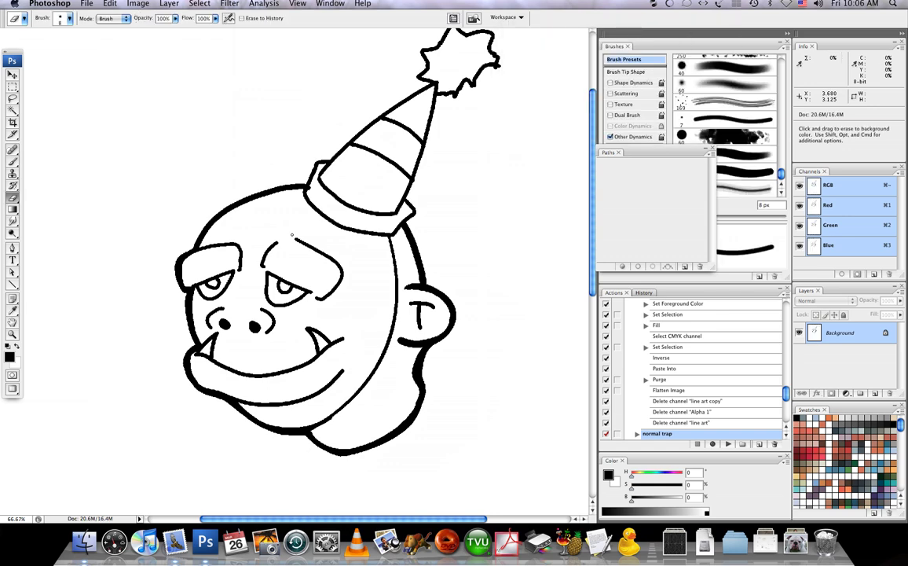
Examine the thresholded line art in full-screen mode, both as a whole page and close up on the face
{"action": "key", "text": "Tab"}
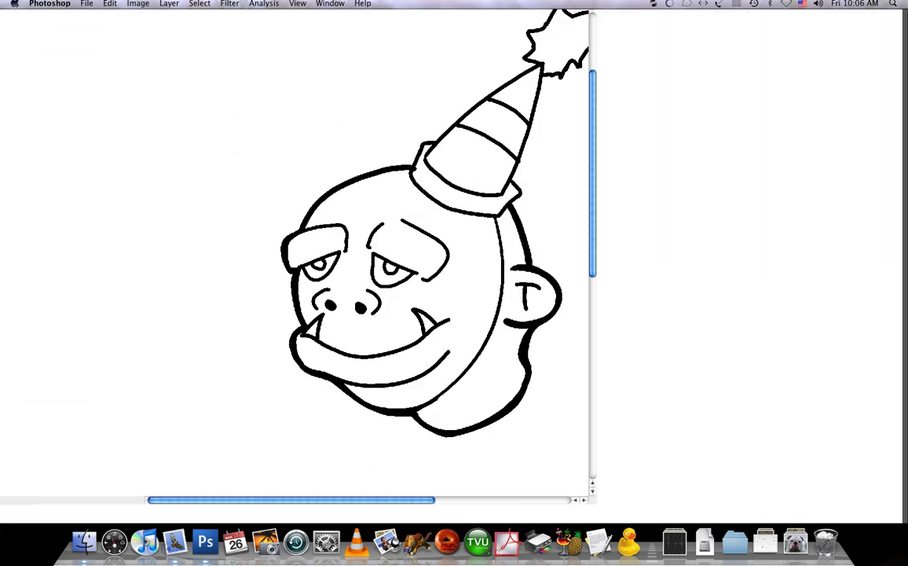
{"action": "key", "text": "f"}
{"action": "key", "text": "f"}
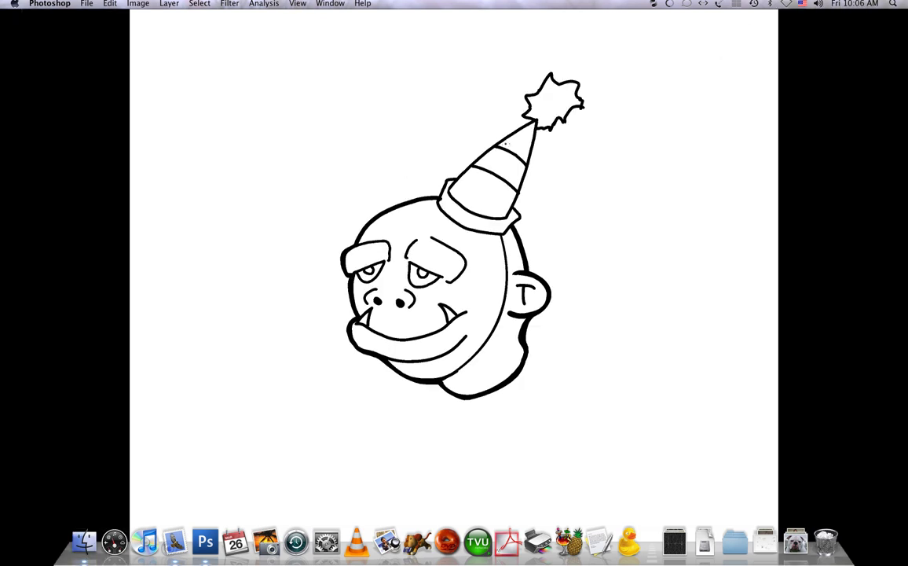
{"action": "key", "text": "super+minus"}
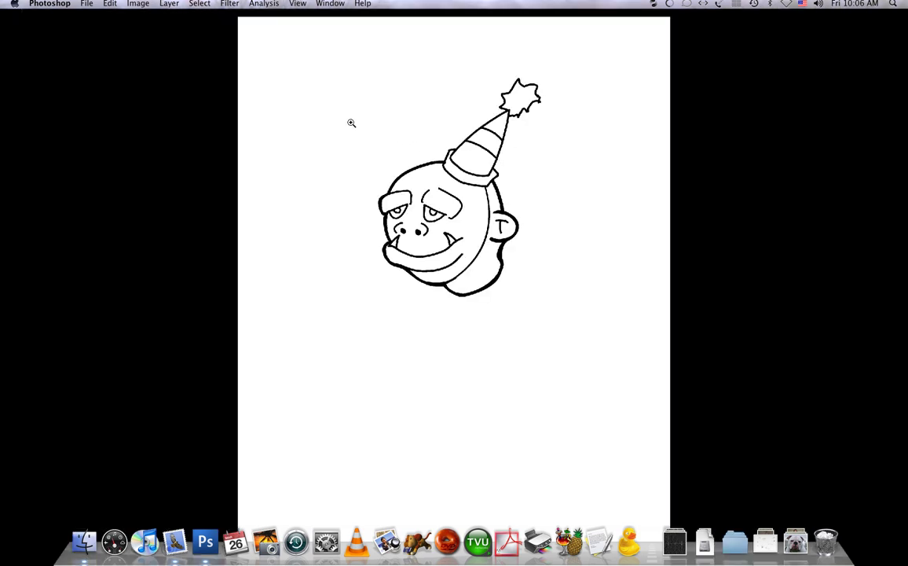
{"action": "left_click_drag", "start_coordinate": [507, 292], "coordinate": [508, 293]}
{"action": "left_click_drag", "start_coordinate": [498, 246], "coordinate": [653, 408]}
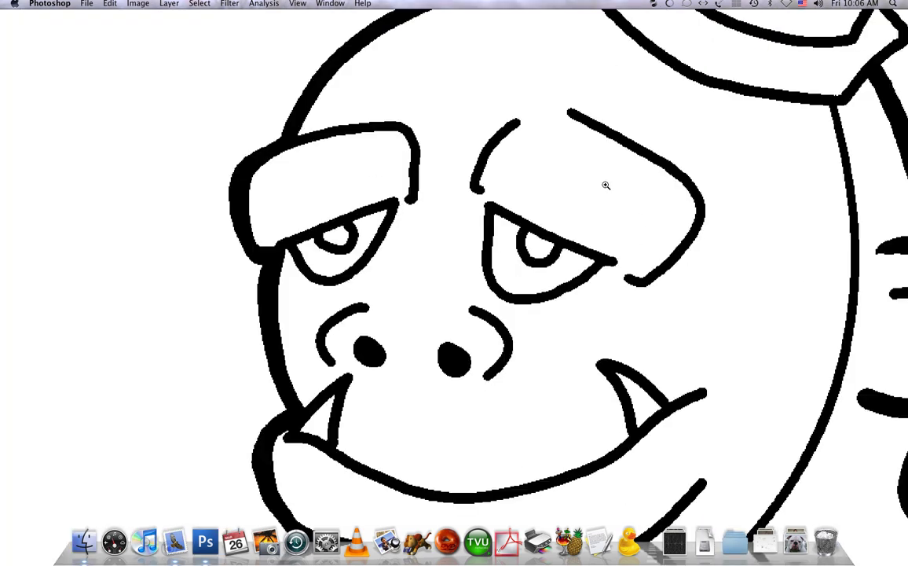
{"action": "left_click_drag", "start_coordinate": [523, 230], "coordinate": [496, 93]}
{"action": "key", "text": "super+minus"}
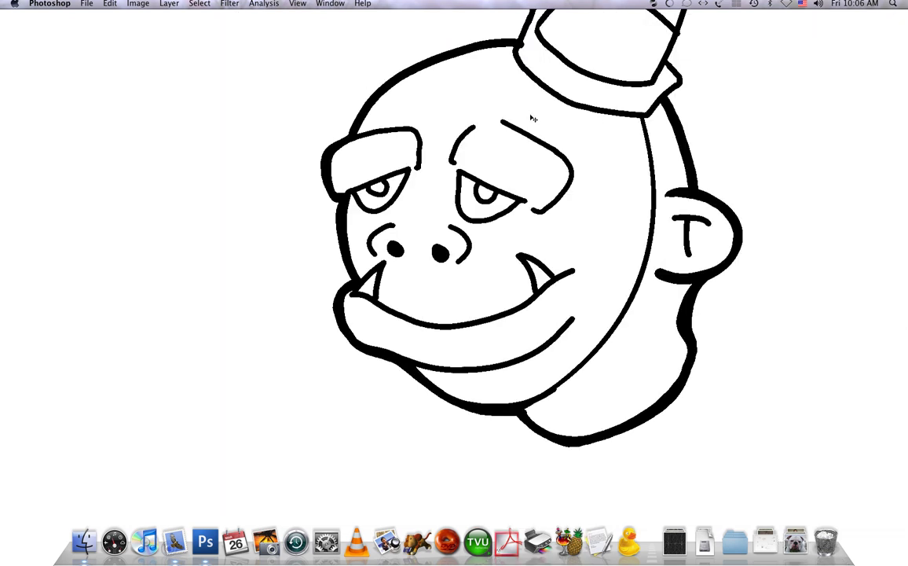
Fill the whites of both eyes with a coral swatch (H 17, S 63, B 82) using the Paint Bucket with Anti-alias off
{"action": "key", "text": "Tab"}
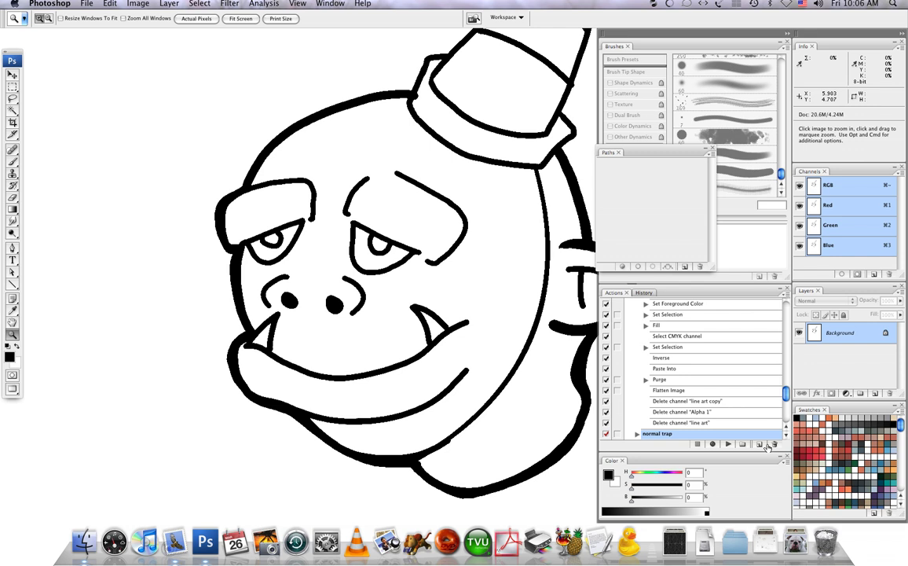
{"action": "left_click", "coordinate": [837, 448]}
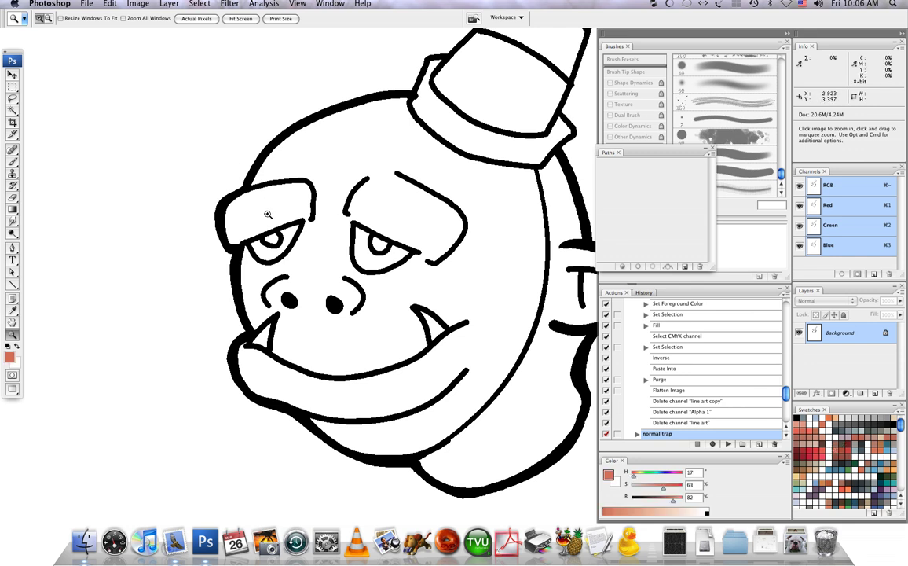
{"action": "key", "text": "g"}
{"action": "key", "text": "shift+g"}
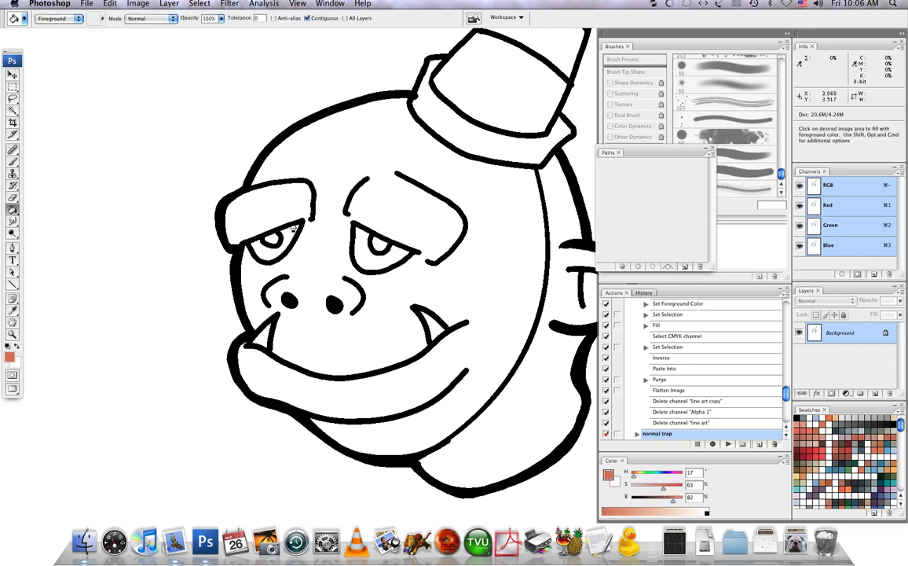
{"action": "left_click", "coordinate": [289, 232]}
{"action": "left_click", "coordinate": [377, 256]}
Examine the pixel edges between the coral fill and the black eye line at high magnification
{"action": "key", "text": "z"}
{"action": "left_click_drag", "start_coordinate": [338, 231], "coordinate": [369, 269]}
{"action": "left_click_drag", "start_coordinate": [407, 234], "coordinate": [338, 275]}
{"action": "key", "text": "Tab"}
{"action": "left_click", "coordinate": [636, 209]}
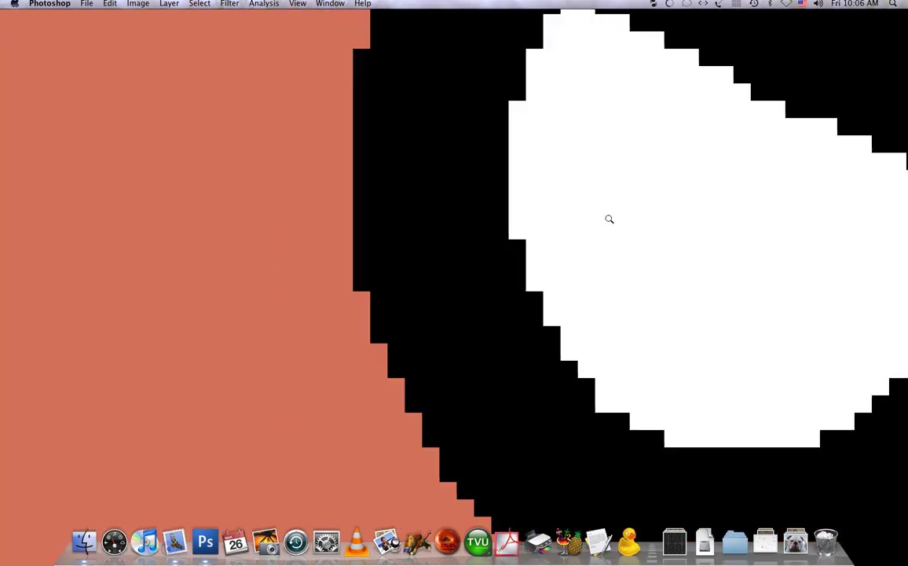
Undo the coral fills in the whites of both eyes, going back to the plain black-and-white line art
{"action": "key", "text": "super+minus"}
{"action": "key", "text": "super+minus"}
{"action": "key", "text": "super+minus"}
{"action": "key", "text": "super+minus"}
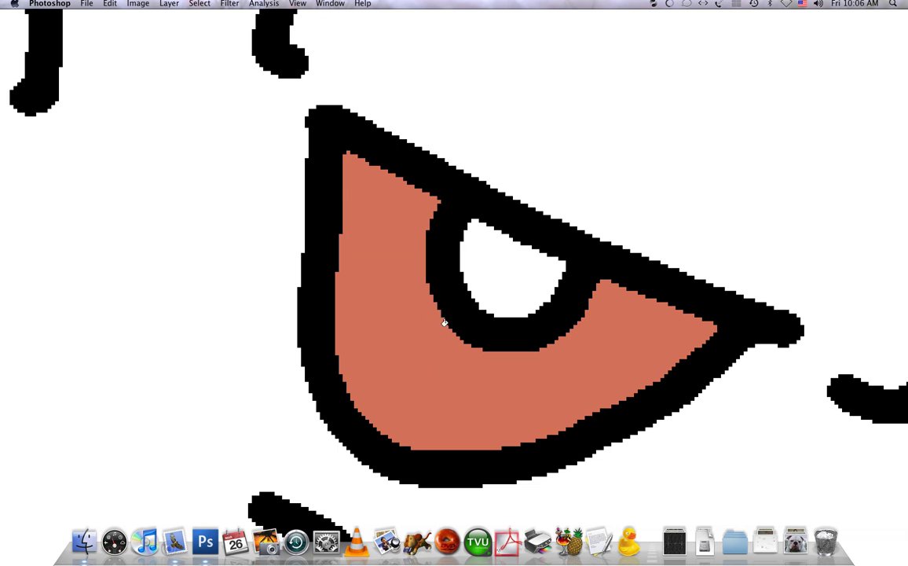
{"action": "key", "text": "super+minus"}
{"action": "key", "text": "super+minus"}
{"action": "key", "text": "super+minus"}
{"action": "key", "text": "super+minus"}
{"action": "key", "text": "super+minus"}
{"action": "key", "text": "super+minus"}
{"action": "key", "text": "super+minus"}
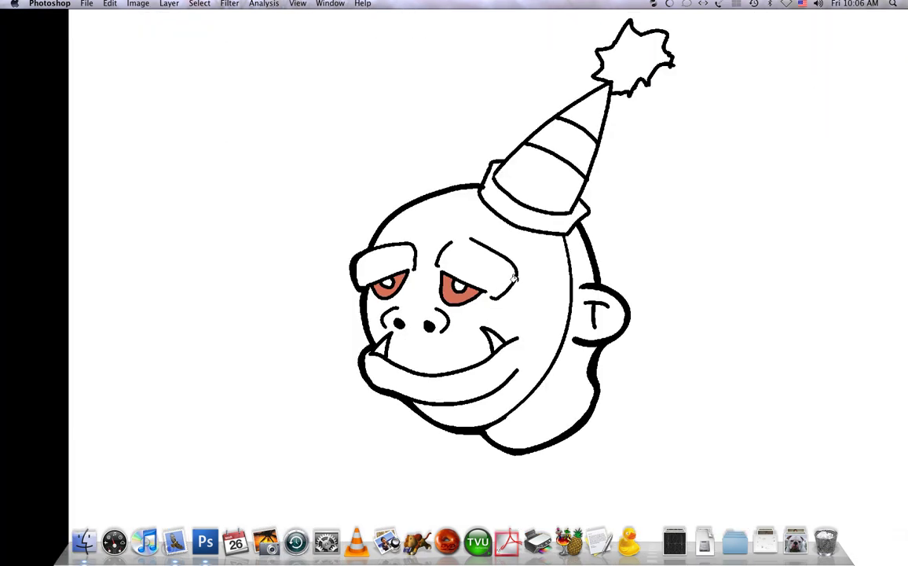
{"action": "key", "text": "Tab"}
{"action": "key", "text": "super+alt+z"}
{"action": "key", "text": "super+alt+z"}
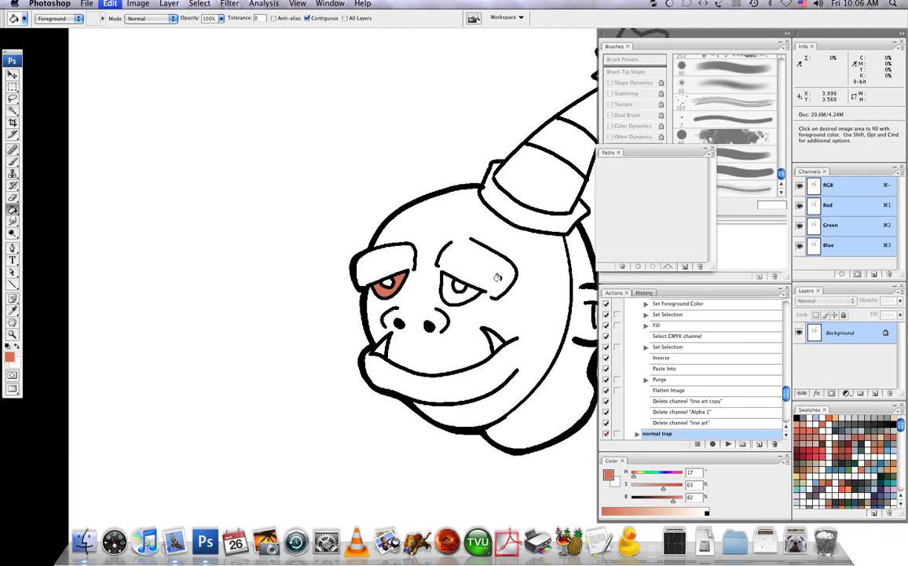
Examine the edge of the head's upper outline at high magnification and the whole drawing on the page
{"action": "key", "text": "z"}
{"action": "left_click_drag", "start_coordinate": [426, 163], "coordinate": [480, 265]}
{"action": "key", "text": "Tab"}
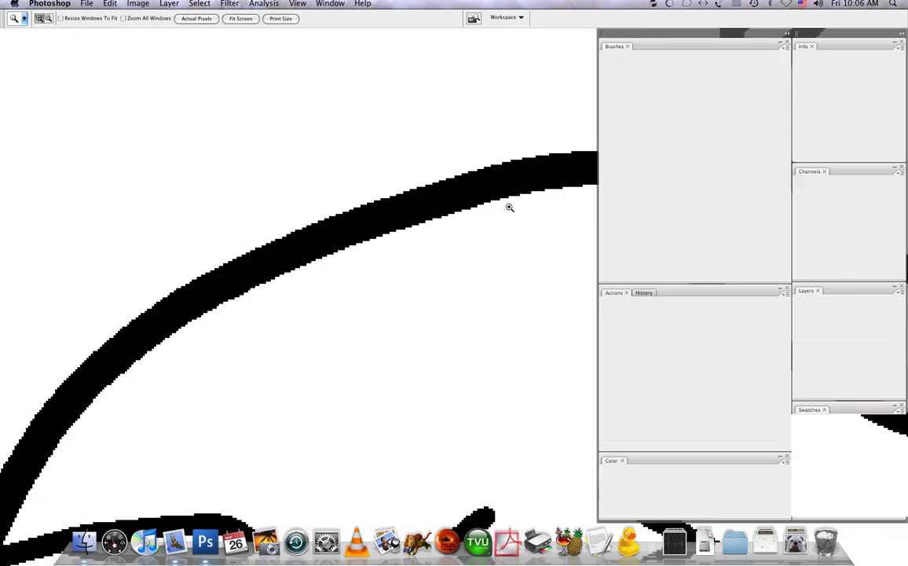
{"action": "key", "text": "b"}
{"action": "key", "text": "super+0"}
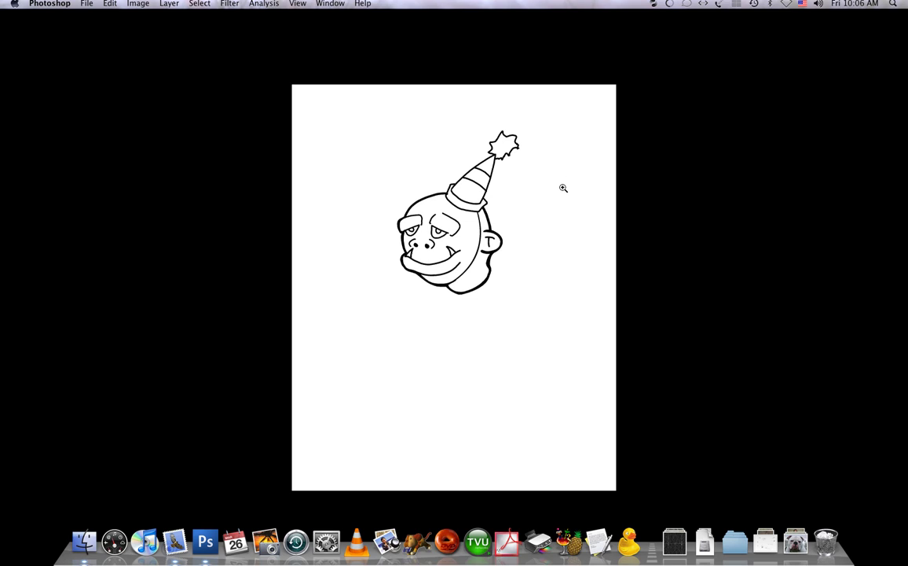
{"action": "key", "text": "super+equal"}
{"action": "key", "text": "super+equal"}
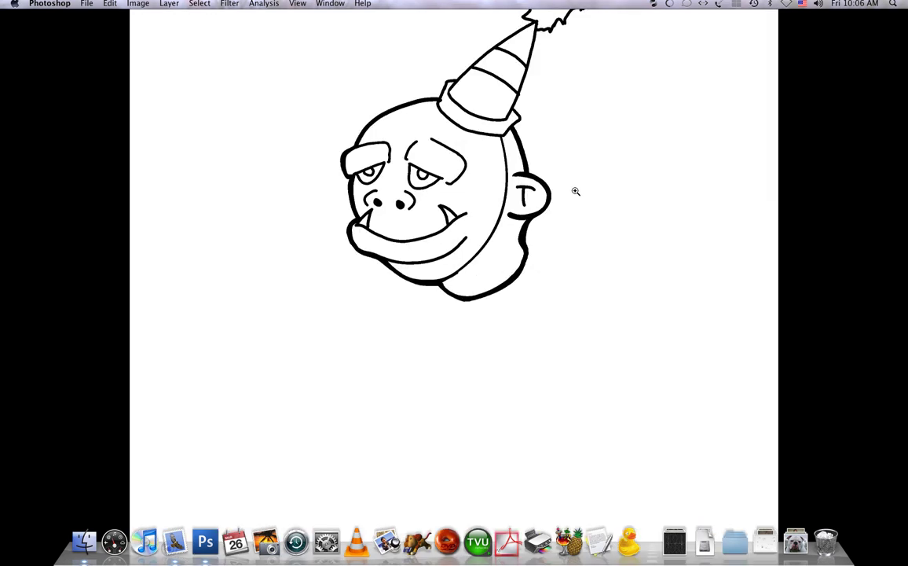
{"action": "left_click_drag", "start_coordinate": [576, 169], "coordinate": [567, 267]}
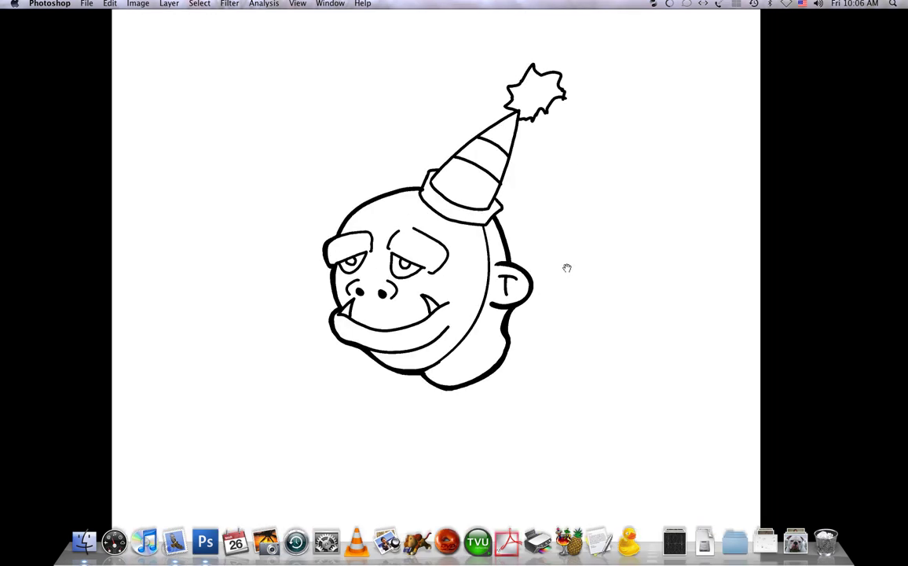
{"action": "key", "text": "Tab"}
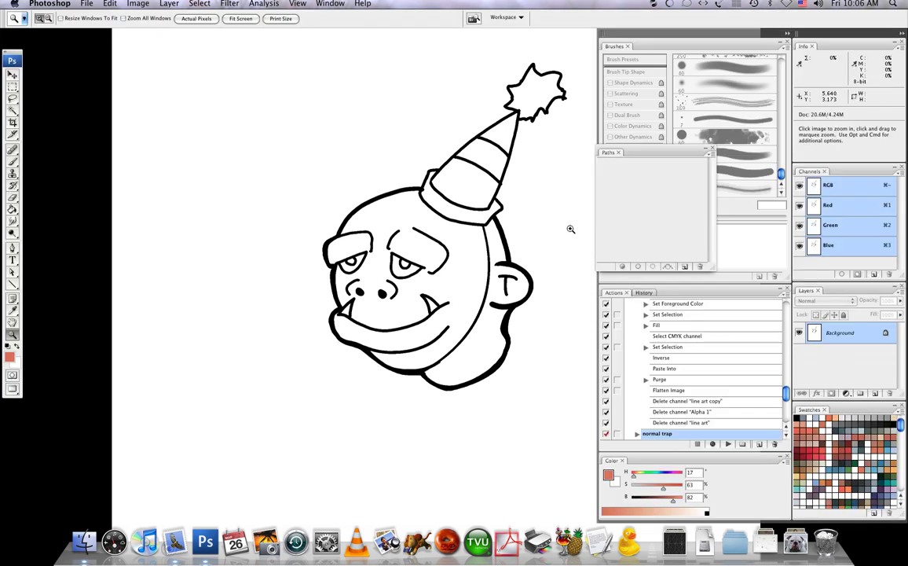
Select all white areas with the Magic Wand (Tolerance 0, Contiguous off), invert the selection and copy the black line art to a new layer
{"action": "key", "text": "w"}
{"action": "left_click", "coordinate": [562, 203]}
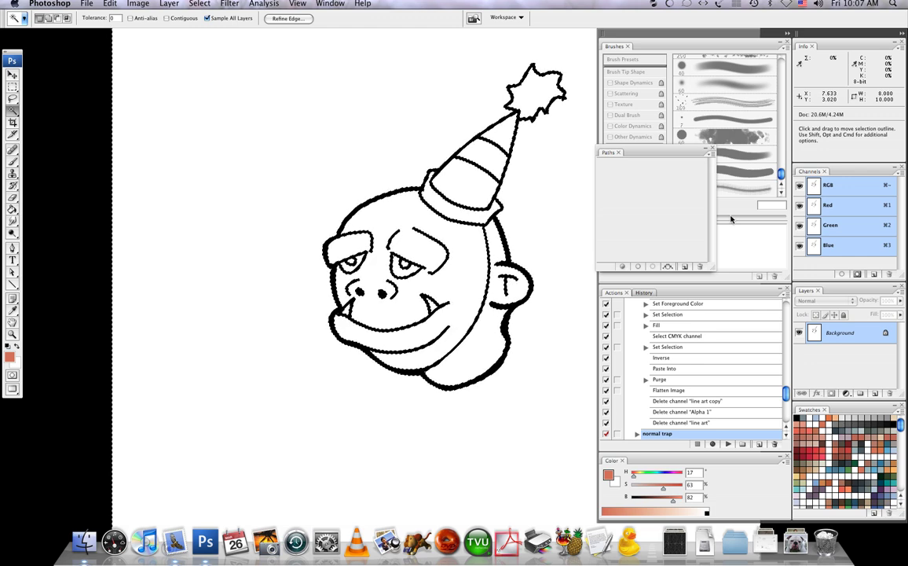
{"action": "key", "text": "super+d"}
{"action": "key", "text": "super+shift+d"}
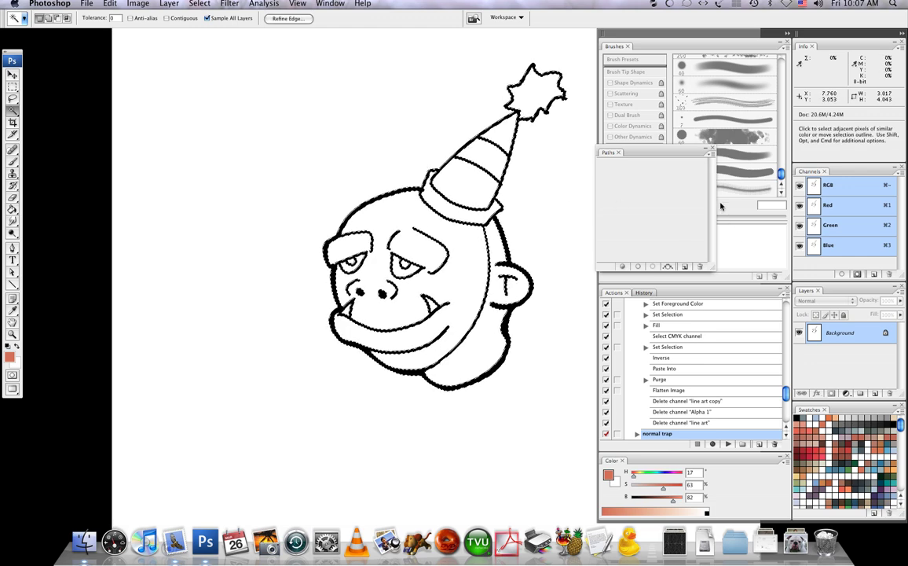
{"action": "key", "text": "super+j"}
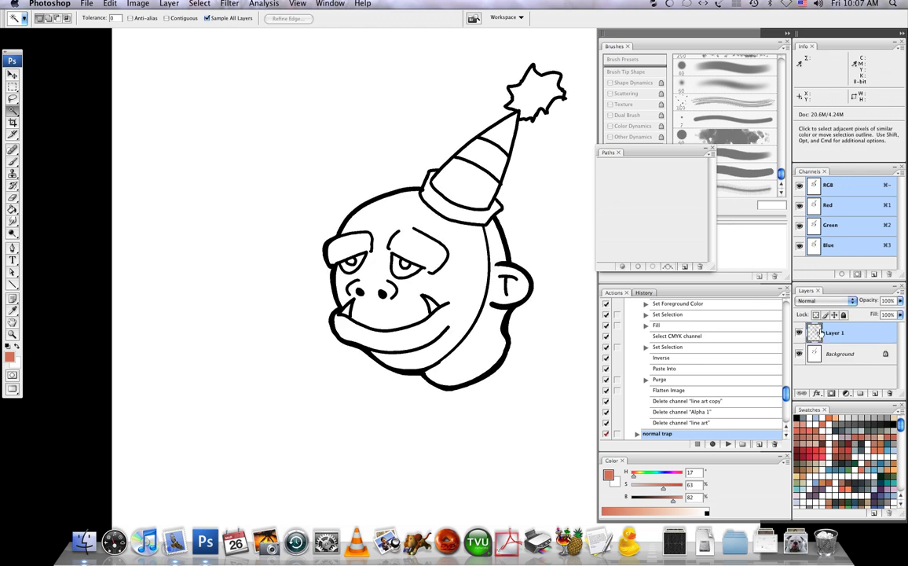
Check the copied lines by toggling the Background layer's visibility, and fill the entire Background with a dark red swatch (H 0, S 79, B 45)
{"action": "left_click", "coordinate": [817, 343]}
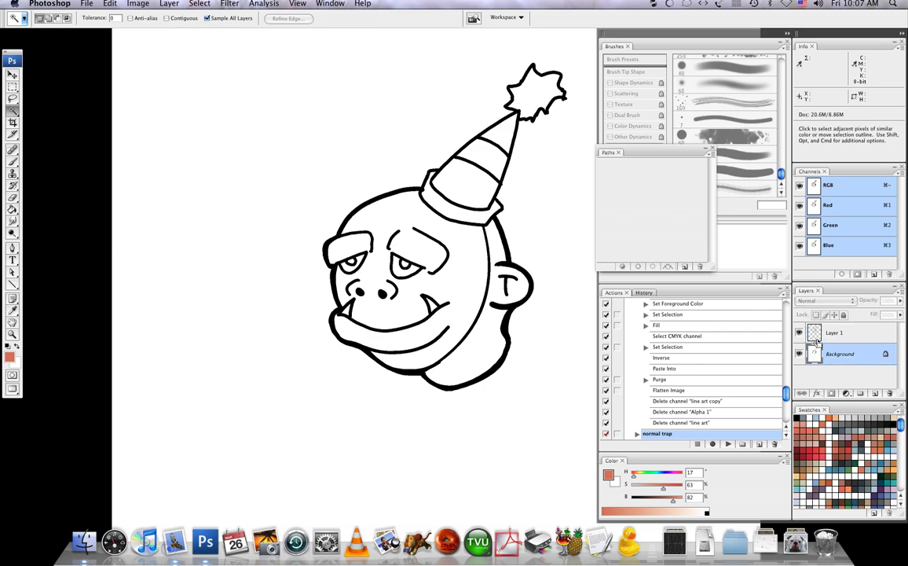
{"action": "key", "text": "super+a"}
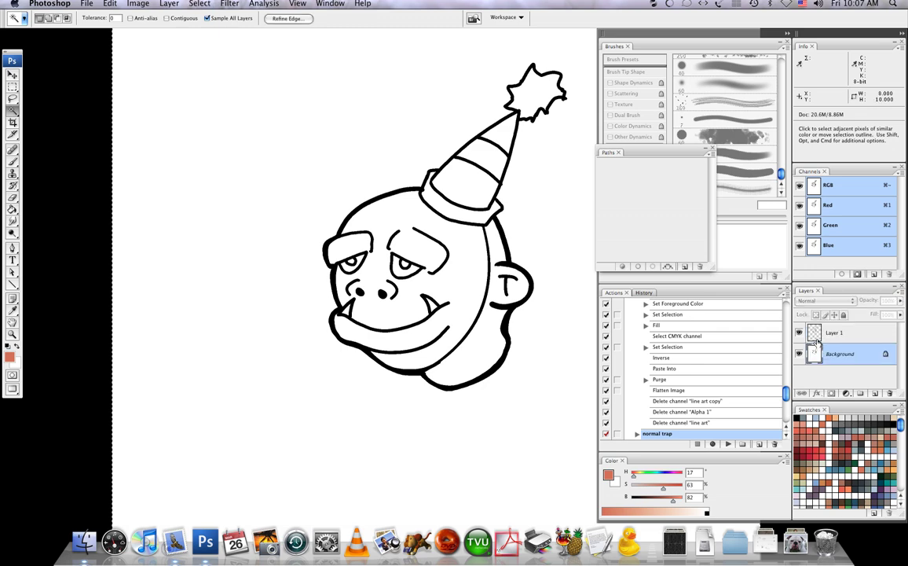
{"action": "left_click", "coordinate": [798, 354]}
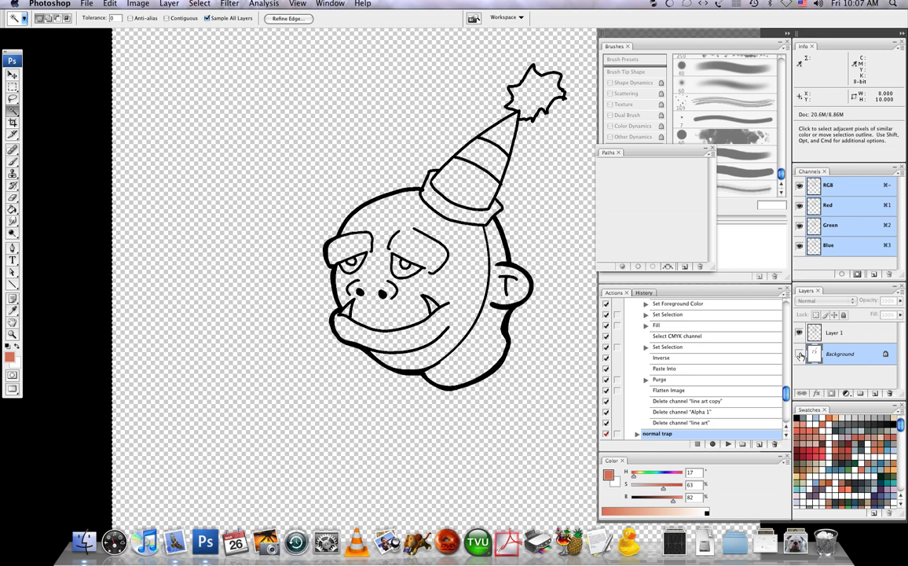
{"action": "left_click", "coordinate": [799, 355]}
{"action": "left_click", "coordinate": [799, 355]}
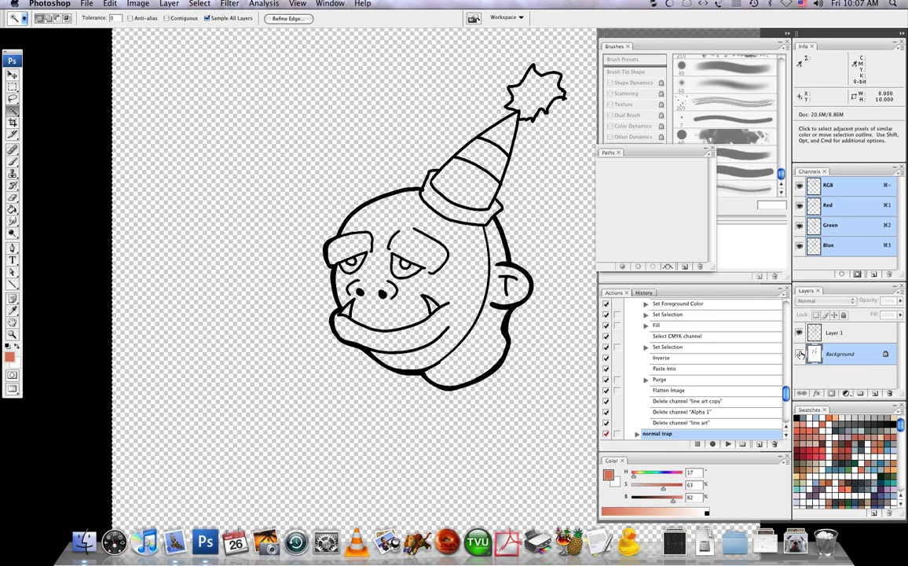
{"action": "left_click", "coordinate": [799, 355]}
{"action": "left_click", "coordinate": [799, 355]}
{"action": "left_click", "coordinate": [799, 355]}
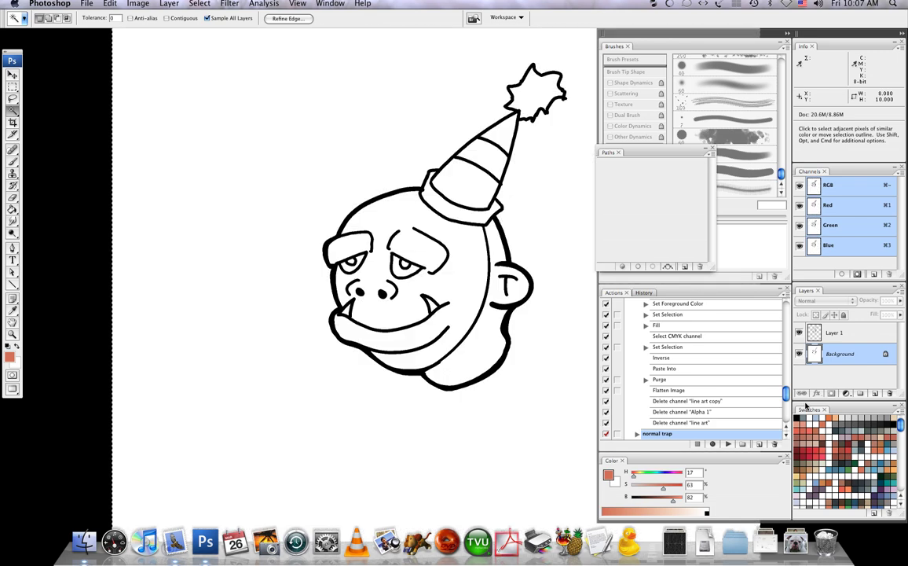
{"action": "left_click", "coordinate": [802, 456]}
{"action": "key", "text": "alt+BackSpace"}
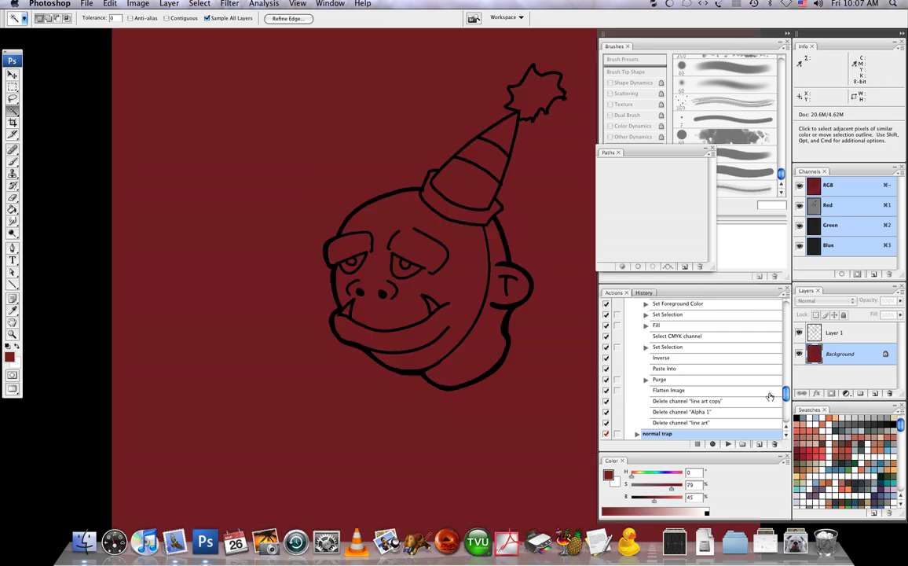